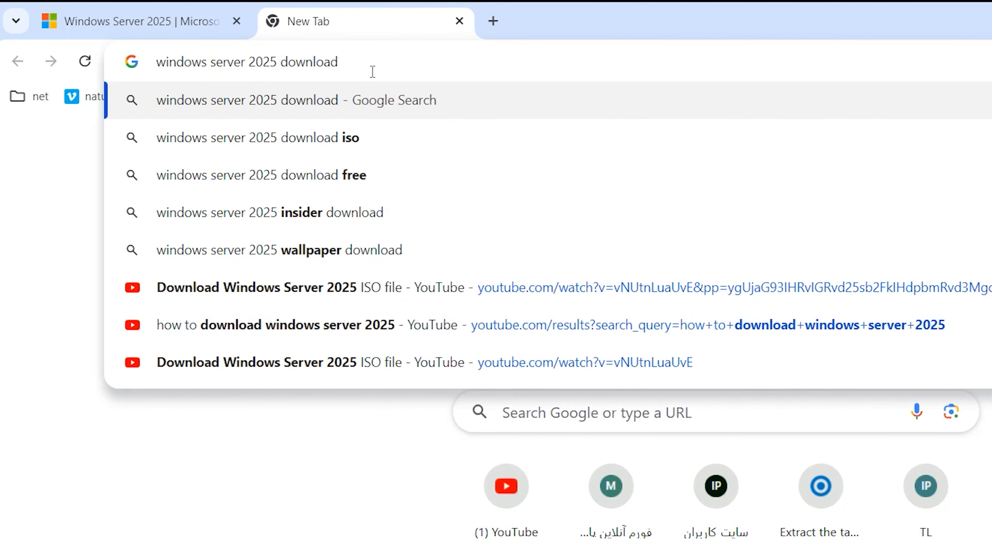
Search the web for "windows server 2025 download" and follow the ISO download option on the Microsoft Evaluation Center page.
key("Return")
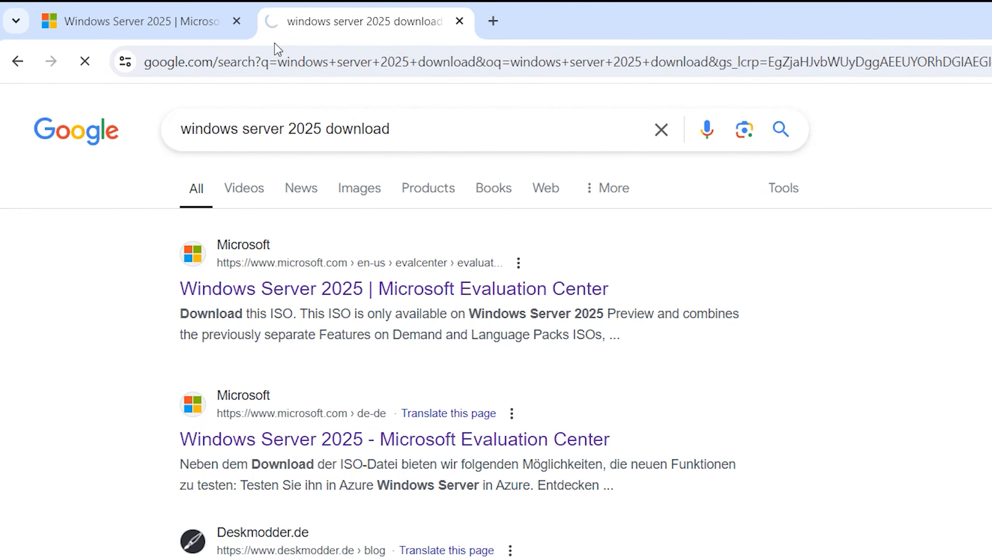
scroll(340, 41, "down", 4)
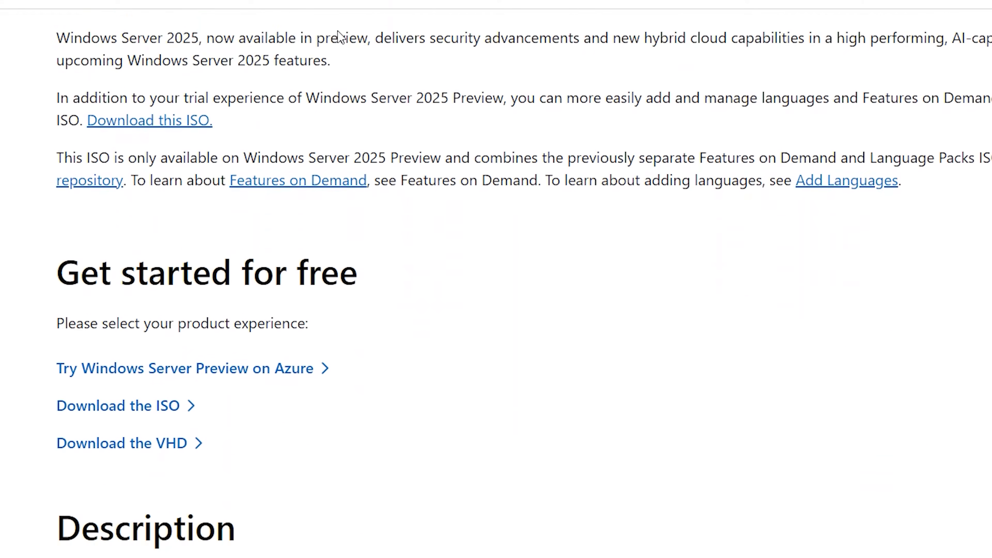
scroll(338, 32, "down", 1)
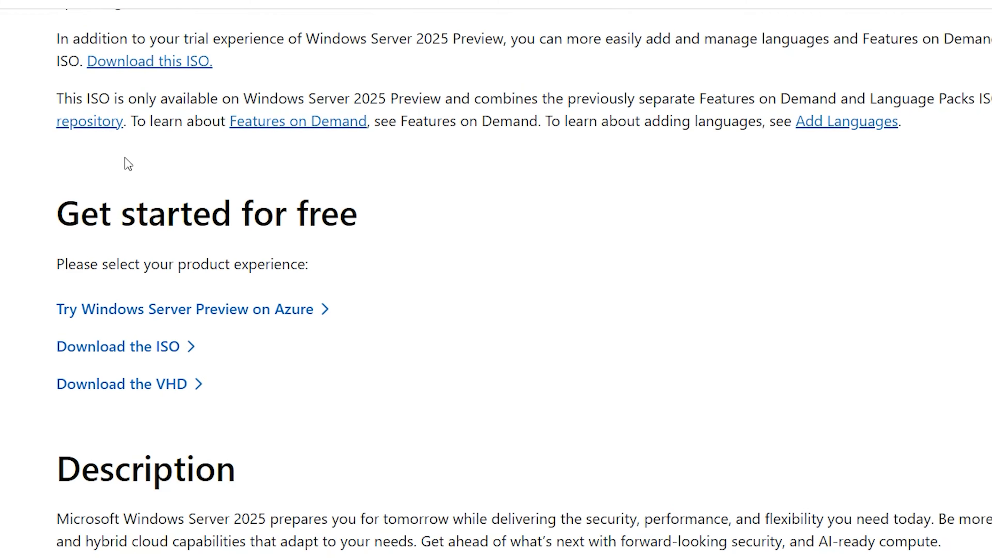
left_click_drag(64, 211, 397, 221)
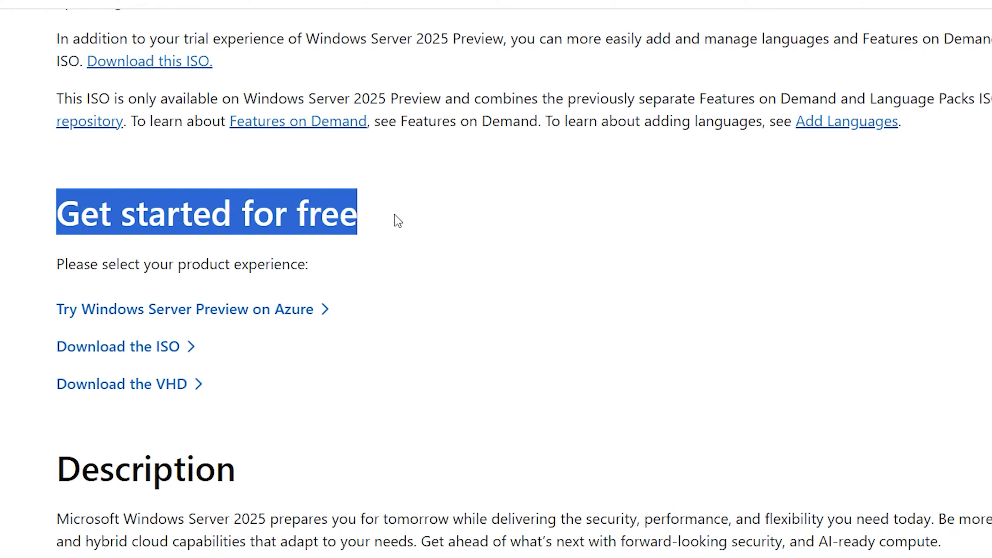
left_click(299, 211)
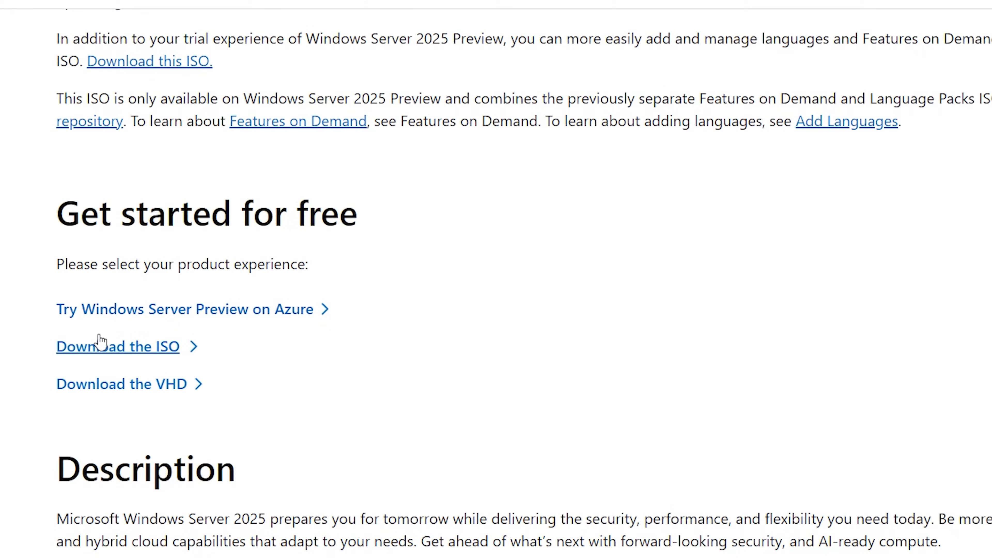
left_click(144, 352)
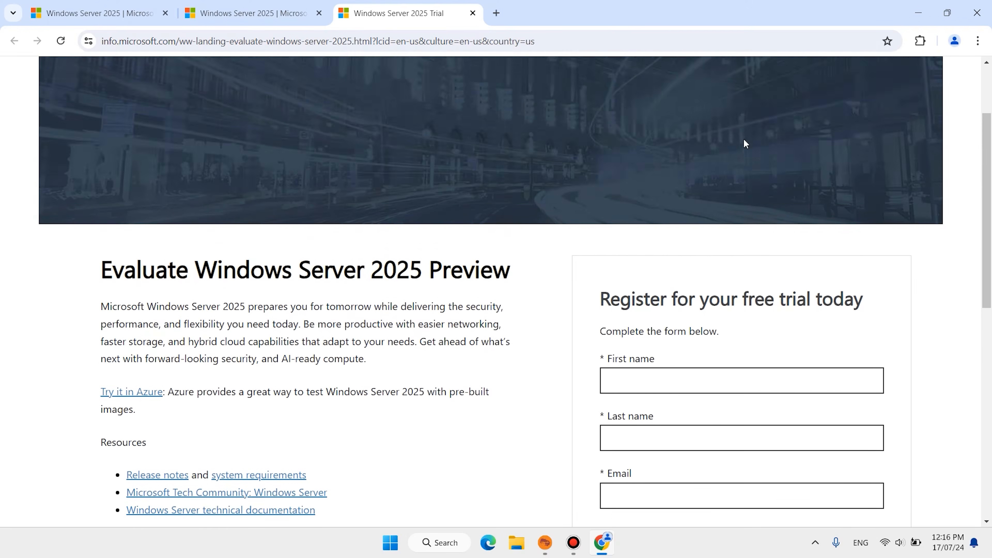
Opt in to Microsoft offers and partner information sharing on the completed free trial registration form, and submit it for download.
scroll(745, 141, "down", 5)
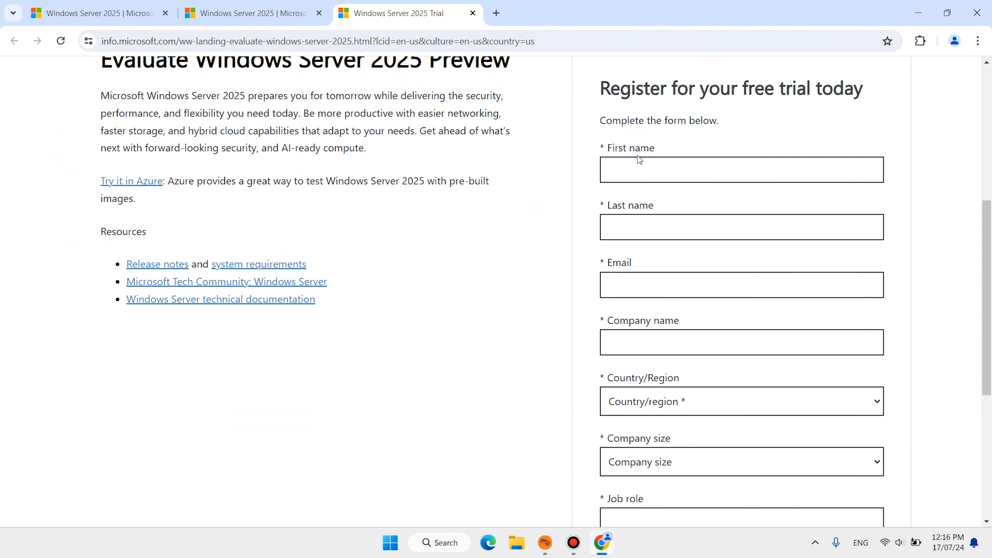
scroll(678, 127, "down", 6)
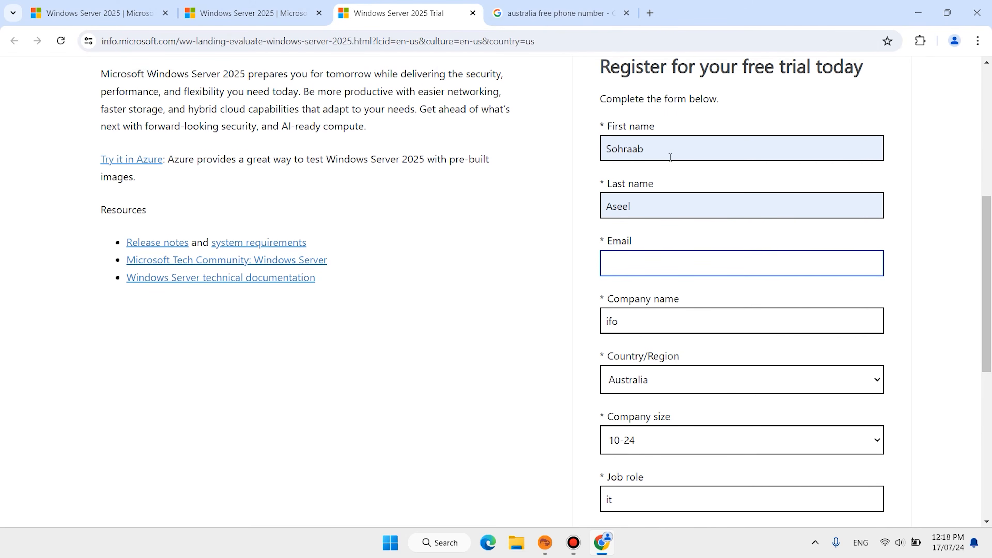
scroll(671, 158, "down", 10)
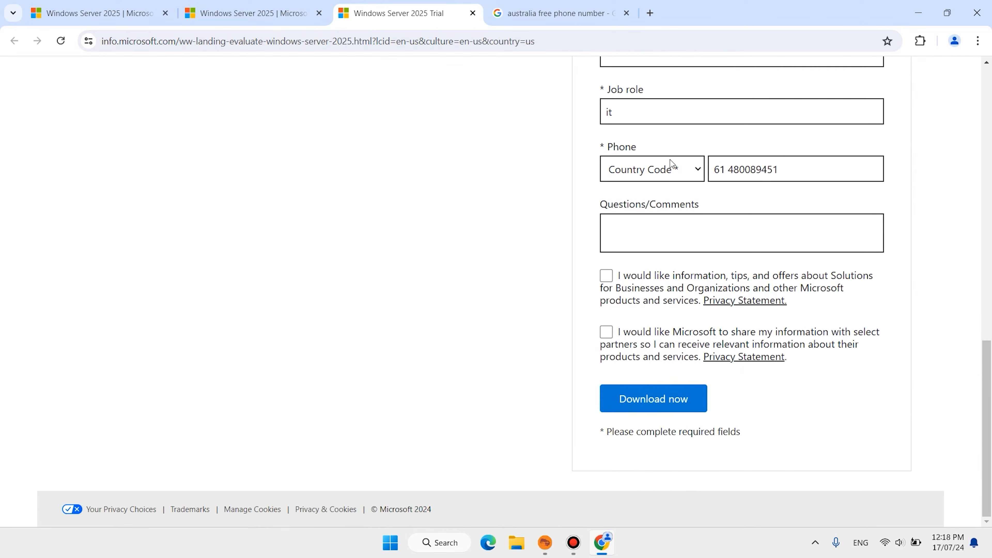
left_click(514, 234)
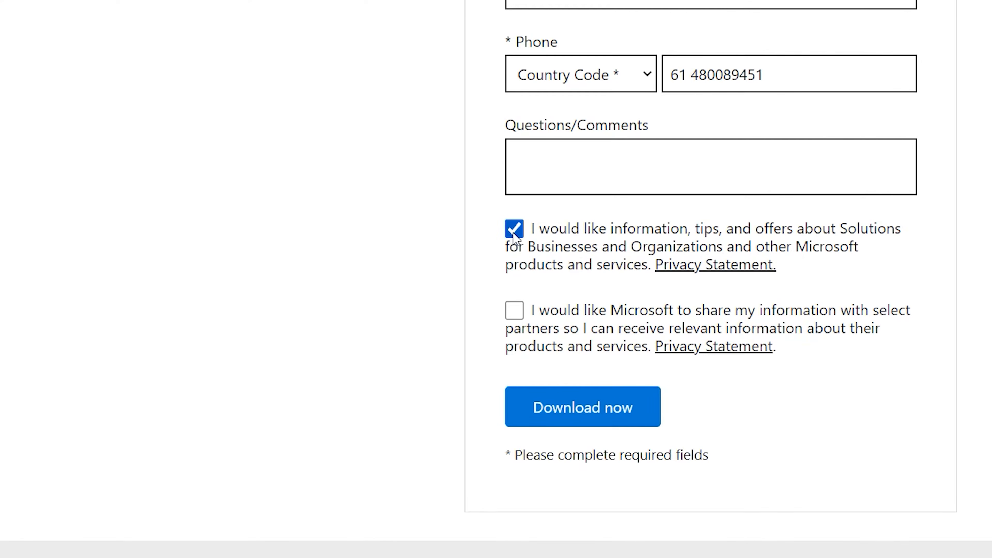
left_click(514, 312)
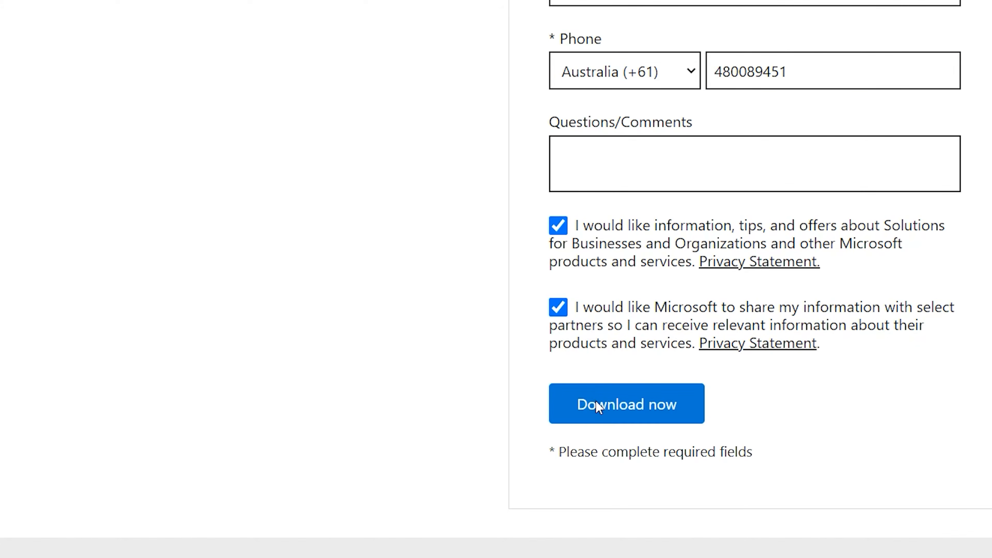
left_click(554, 410)
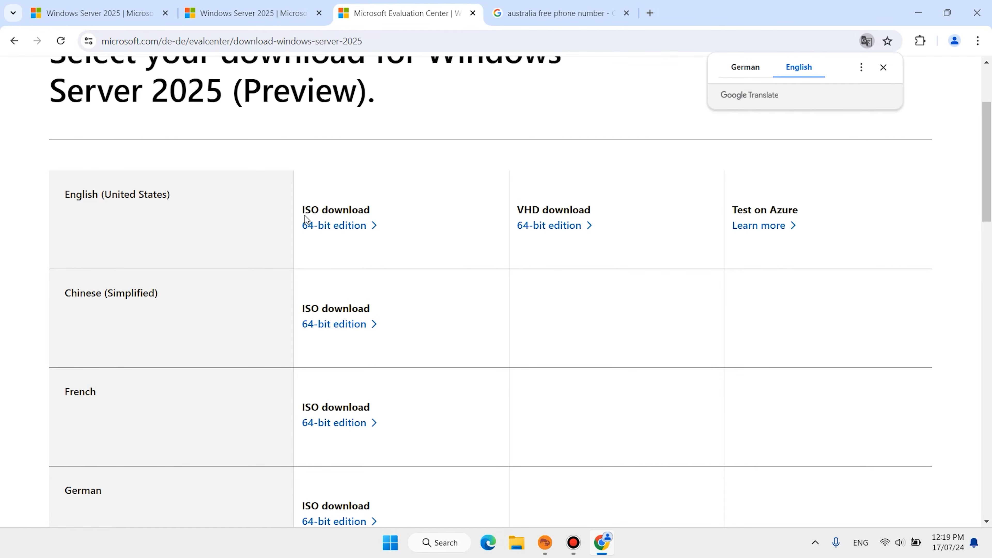
Download the 64-bit edition ISO of Windows Server 2025 for English (United States) and dismiss the recent download history.
scroll(64, 297, "down", 10)
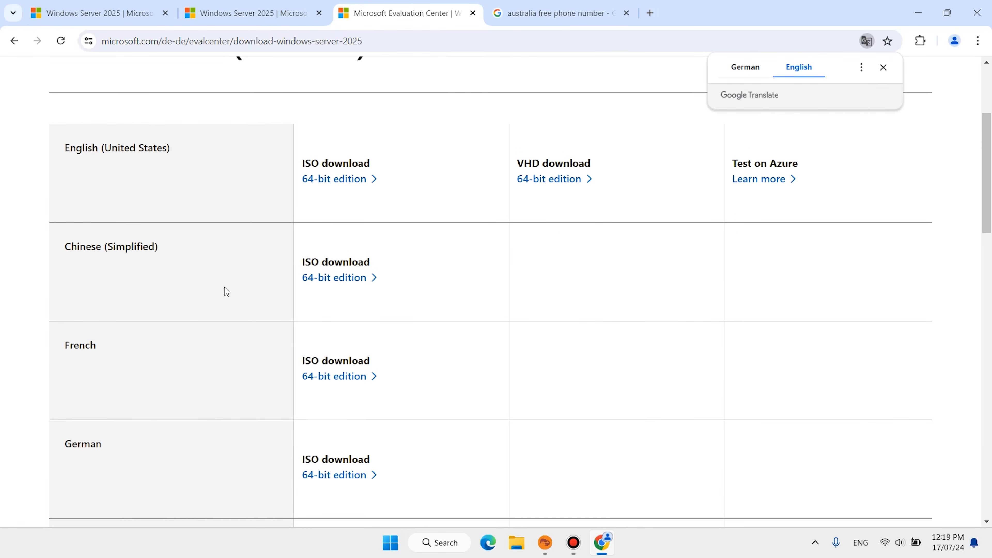
scroll(155, 331, "up", 6)
scroll(160, 325, "up", 5)
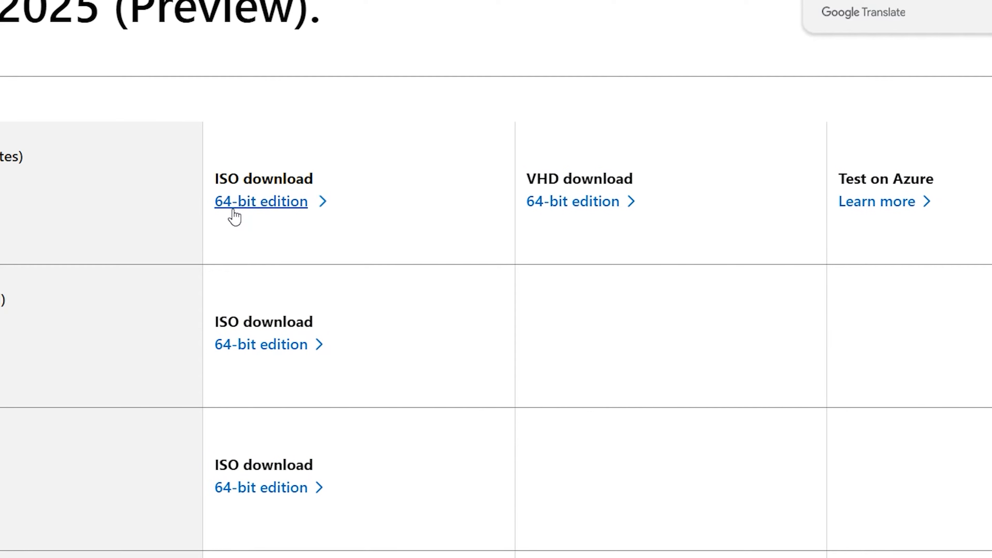
left_click(250, 211)
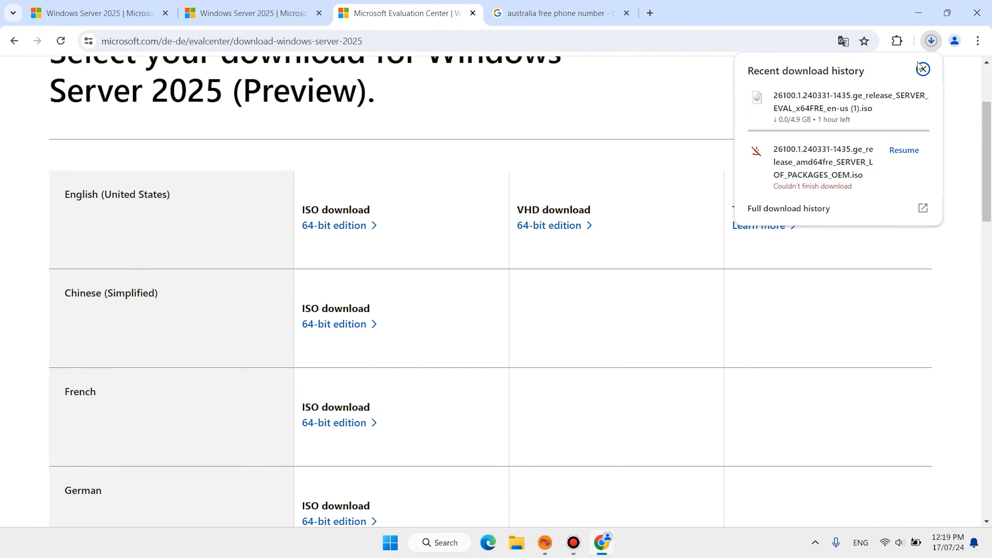
left_click(924, 69)
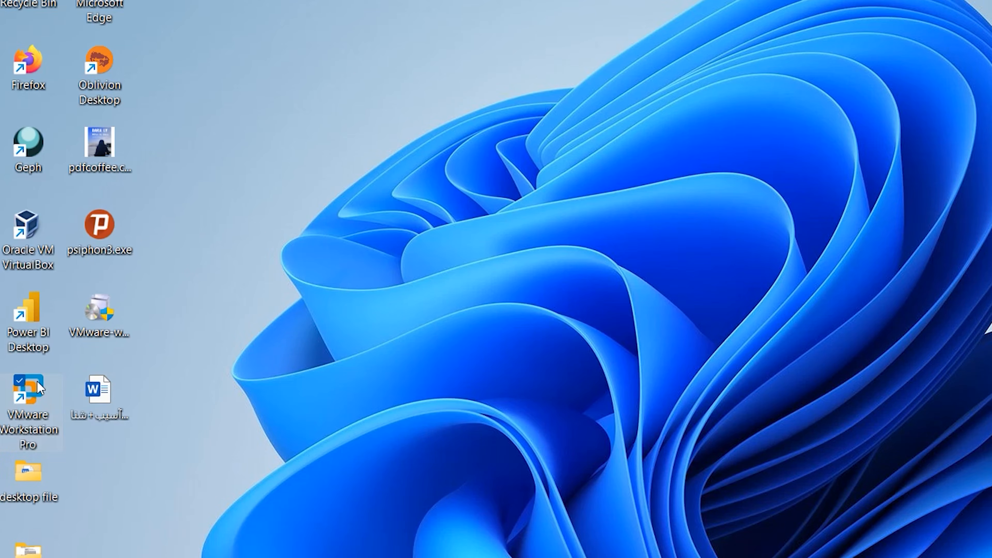
Launch VMware Workstation from the desktop.
double_click(38, 385)
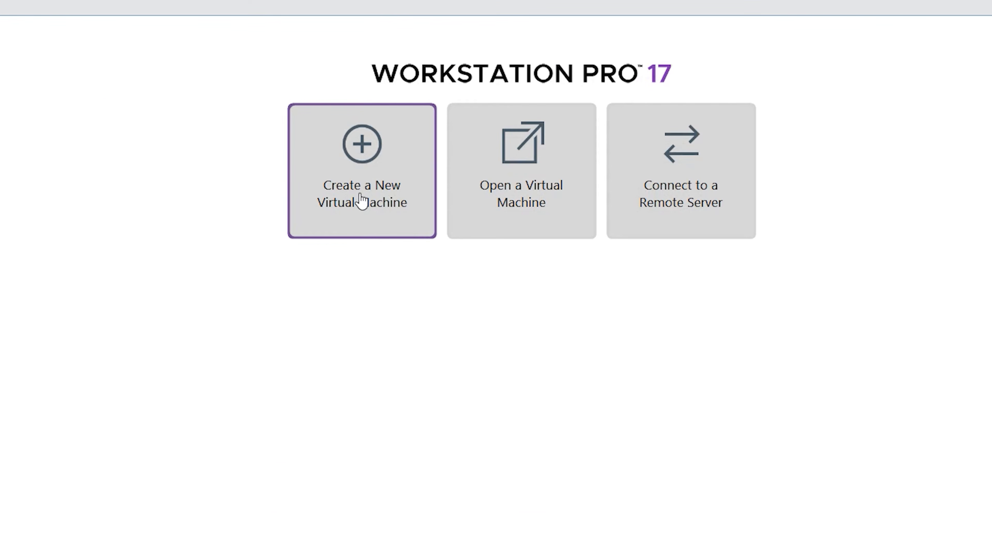
left_click(332, 182)
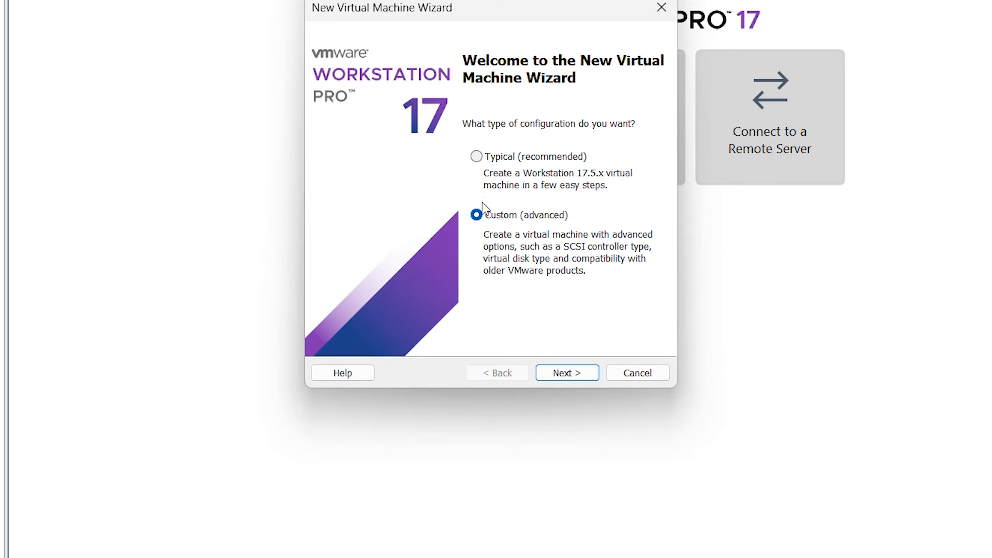
left_click(477, 157)
left_click(575, 374)
left_click(575, 377)
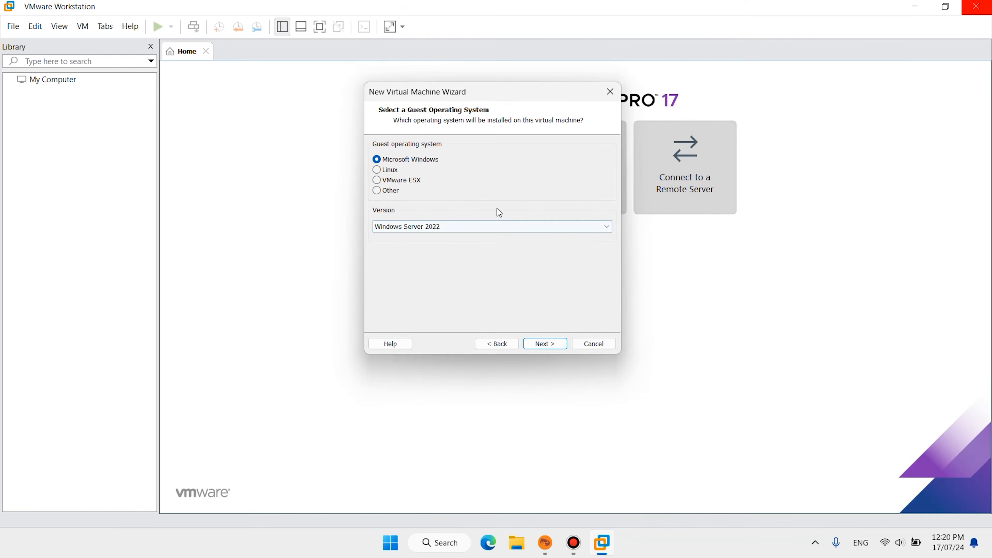
left_click(504, 228)
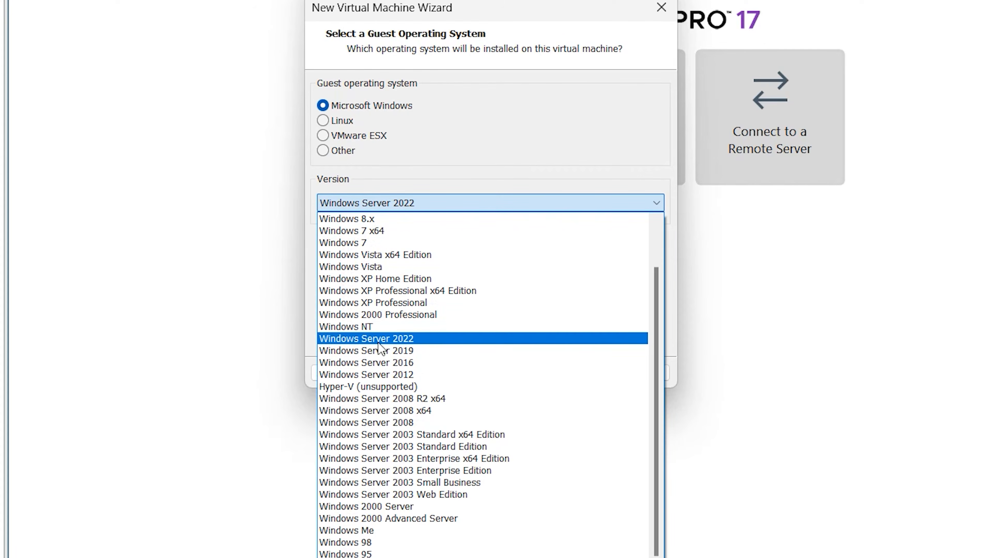
left_click(374, 338)
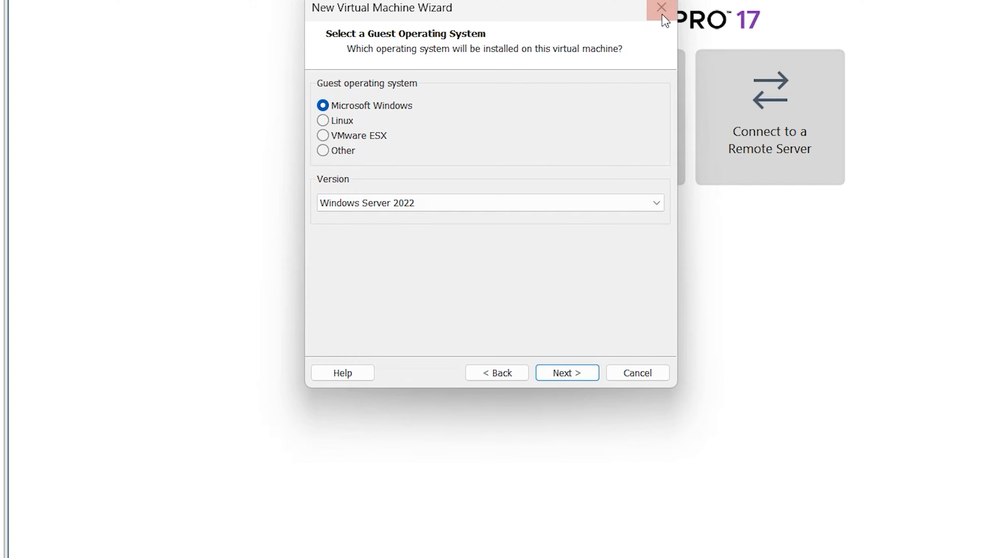
left_click(662, 7)
Begin a new virtual machine with the Custom (advanced) configuration and Workstation 17.5.x hardware compatibility.
left_click(478, 104)
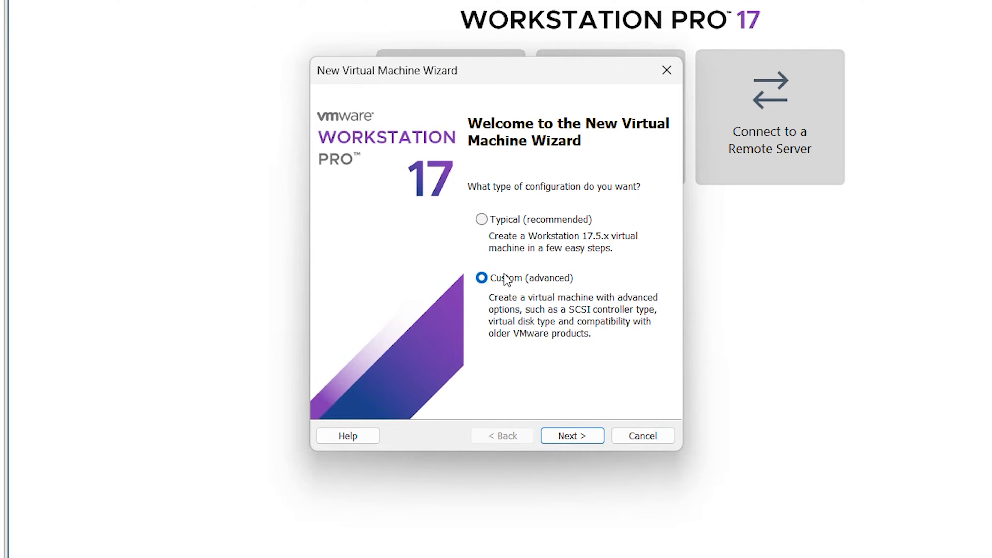
left_click(574, 435)
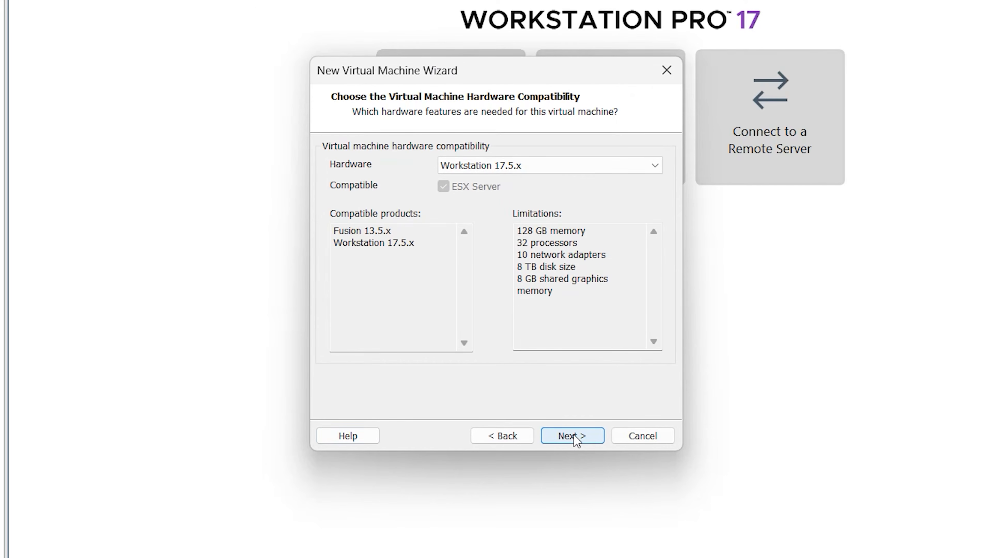
left_click(576, 436)
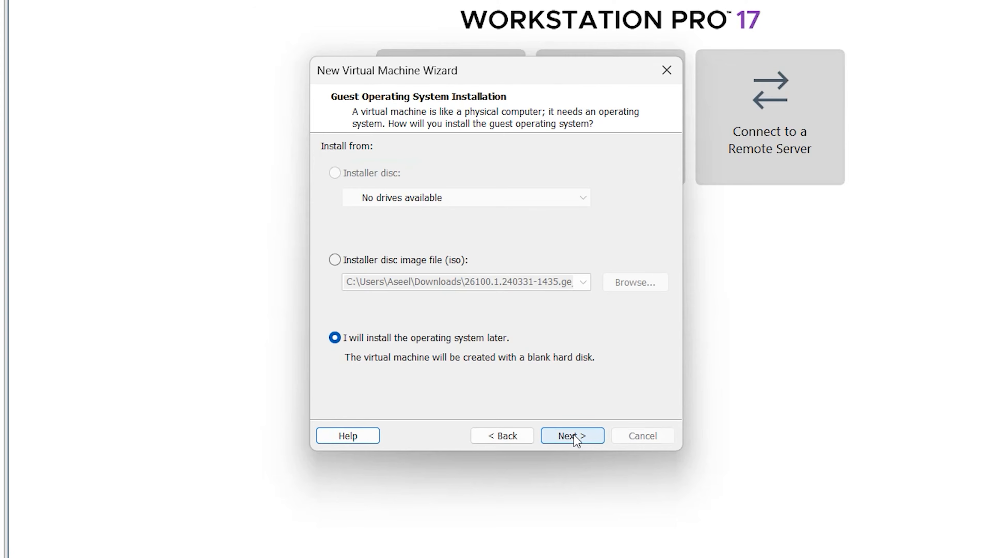
Use the installer disc image 26100.1.240331-1435.ge_release_SERVER_EVAL_x64FRE_en-us.iso from Downloads as the guest operating system's installation source.
left_click(335, 260)
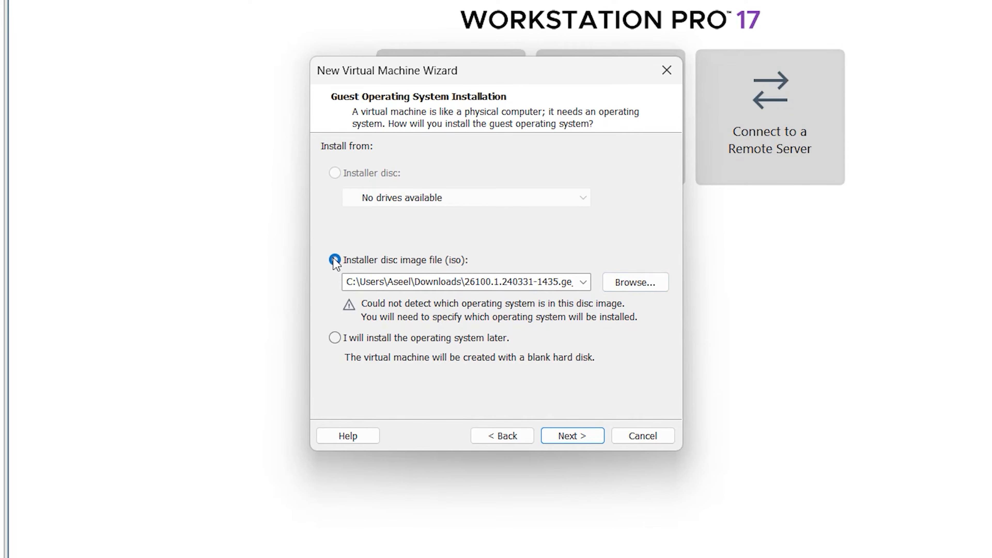
left_click(649, 283)
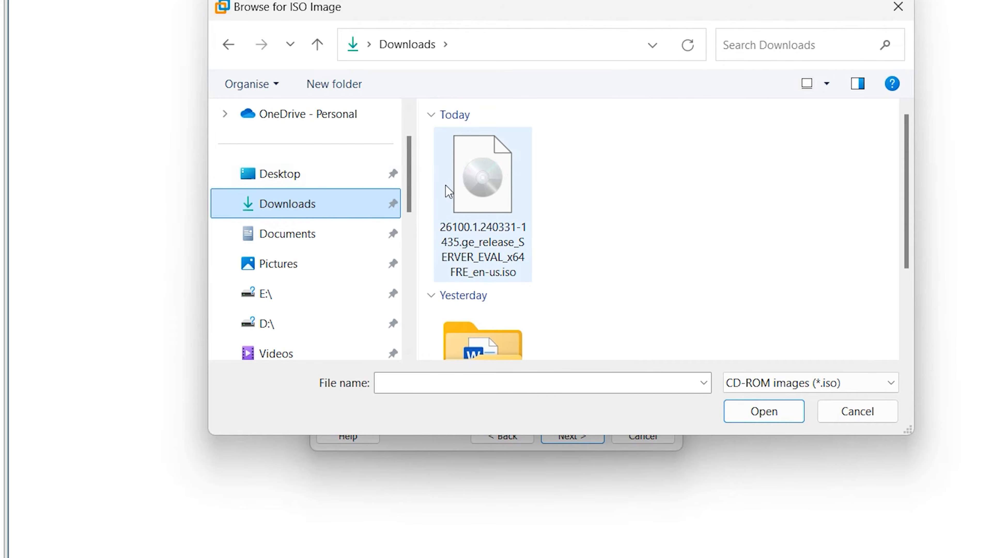
left_click(469, 172)
left_click(764, 411)
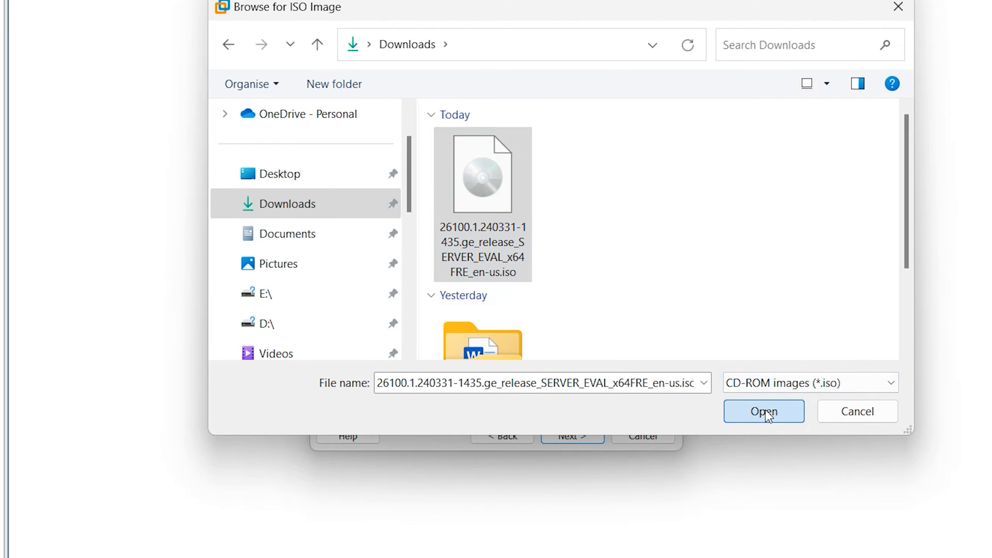
left_click(573, 435)
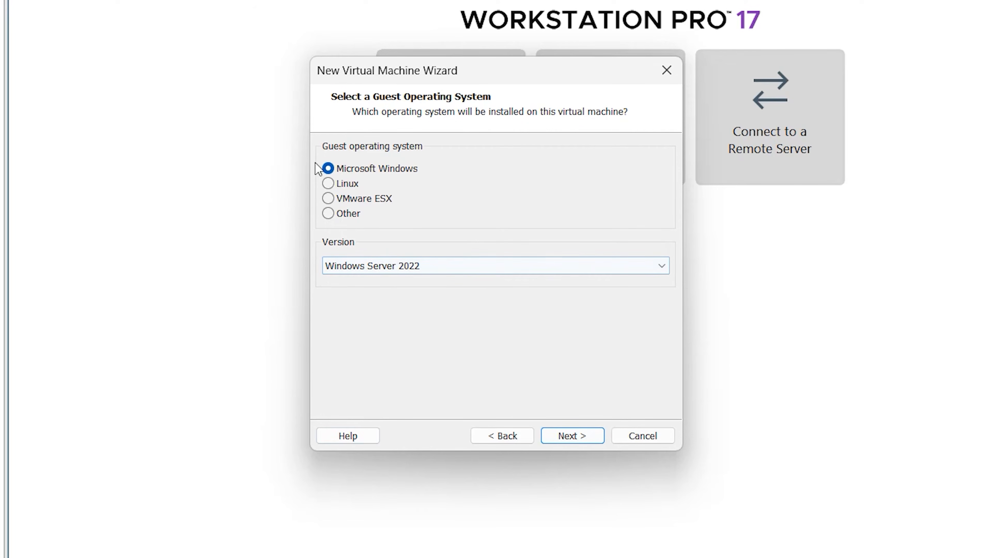
left_click(328, 214)
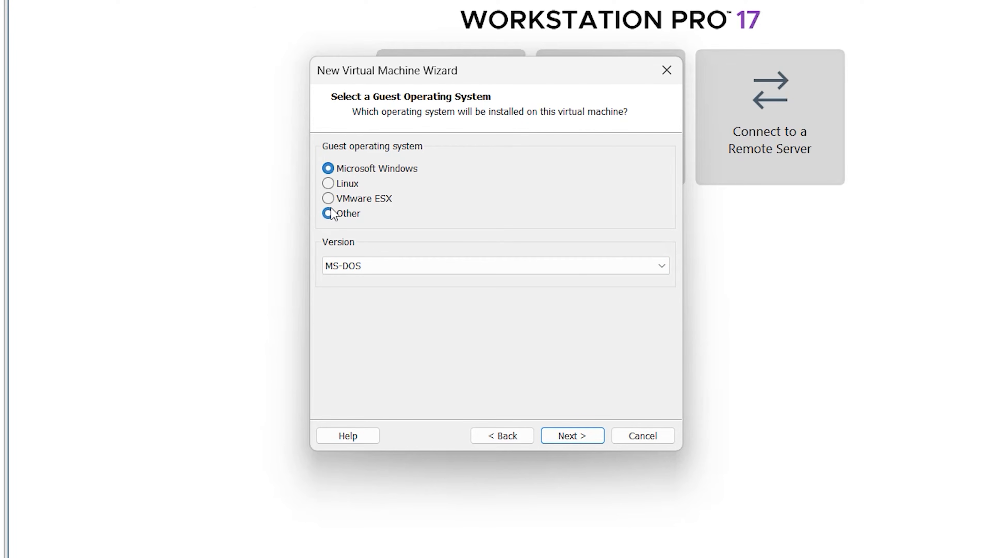
left_click(328, 169)
left_click(534, 266)
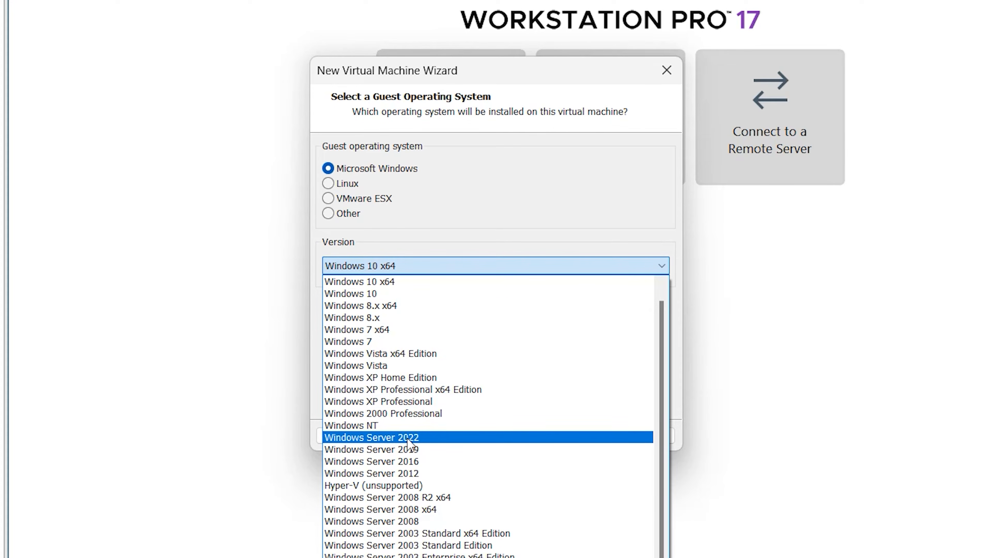
left_click(480, 214)
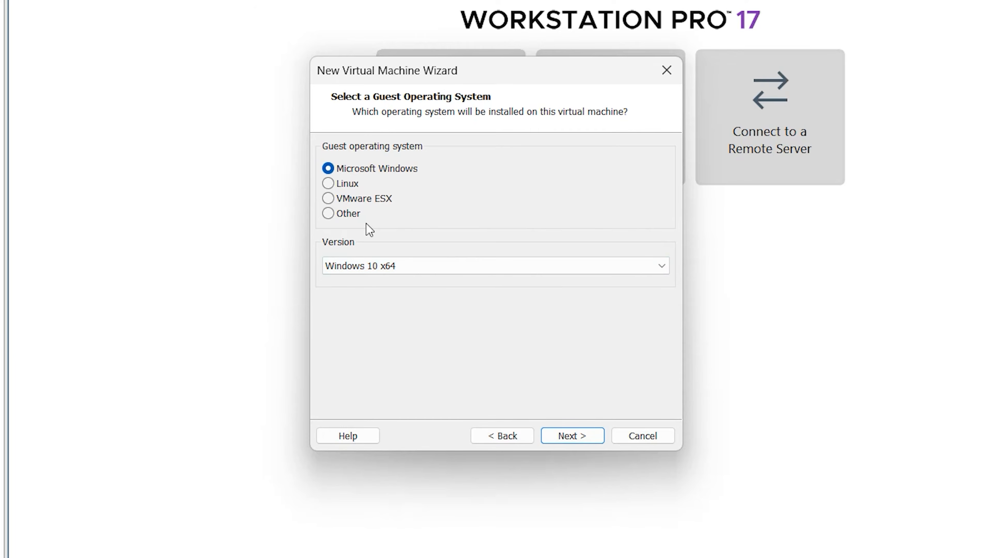
Set the guest operating system to Other with version Other, and proceed to naming the virtual machine.
left_click(329, 214)
left_click(523, 270)
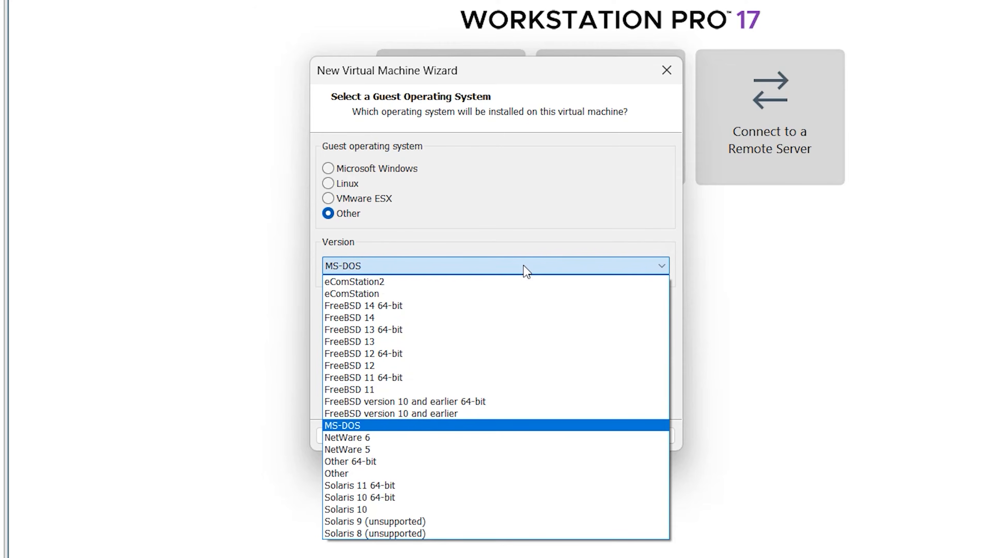
left_click(442, 474)
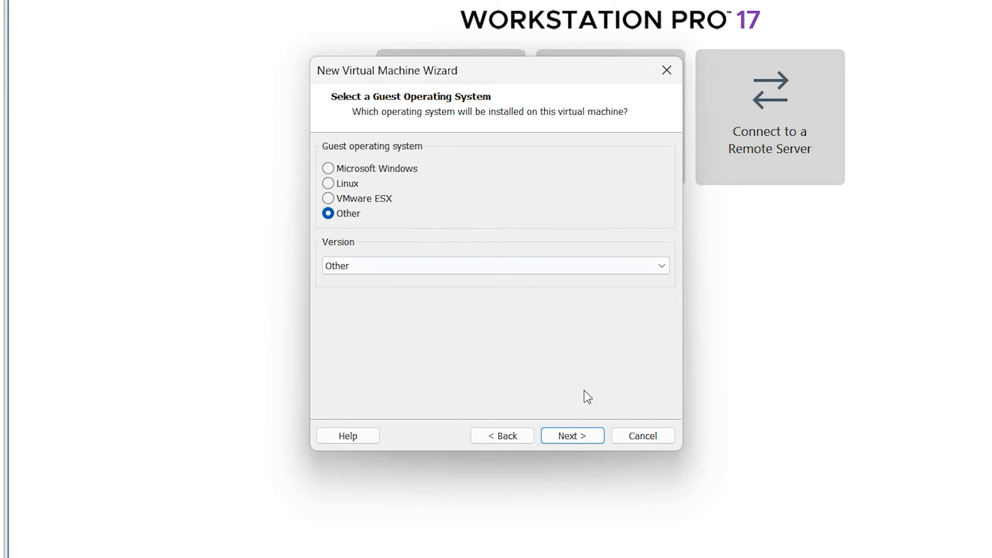
left_click(572, 435)
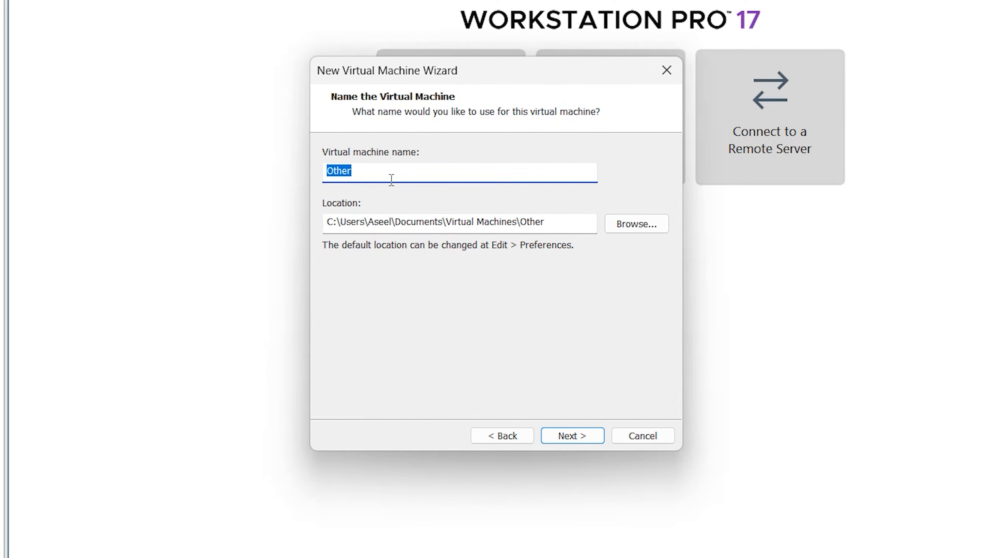
Name the virtual machine "server 2025", keep its matching folder location, and proceed to the processor configuration.
key("BackSpace")
type("server 2025")
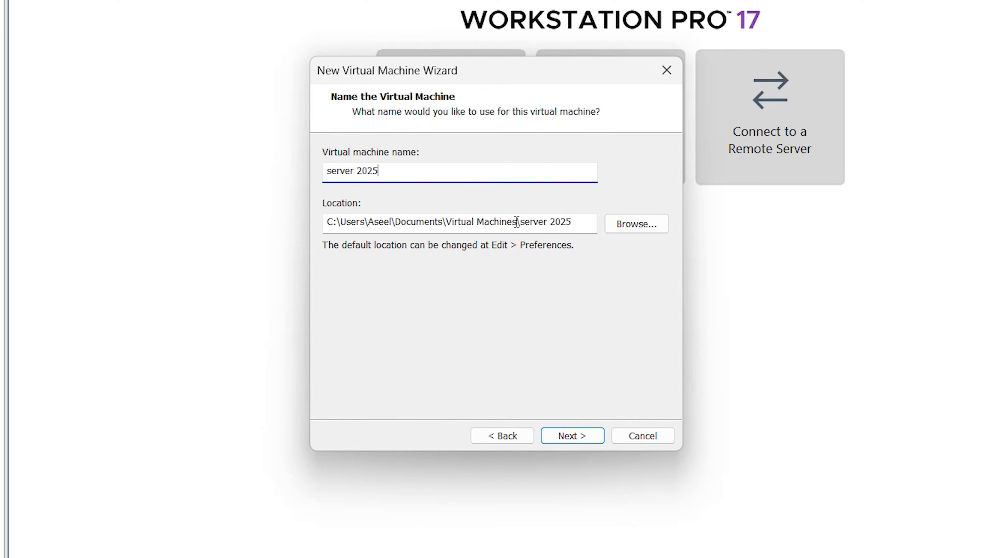
left_click(578, 438)
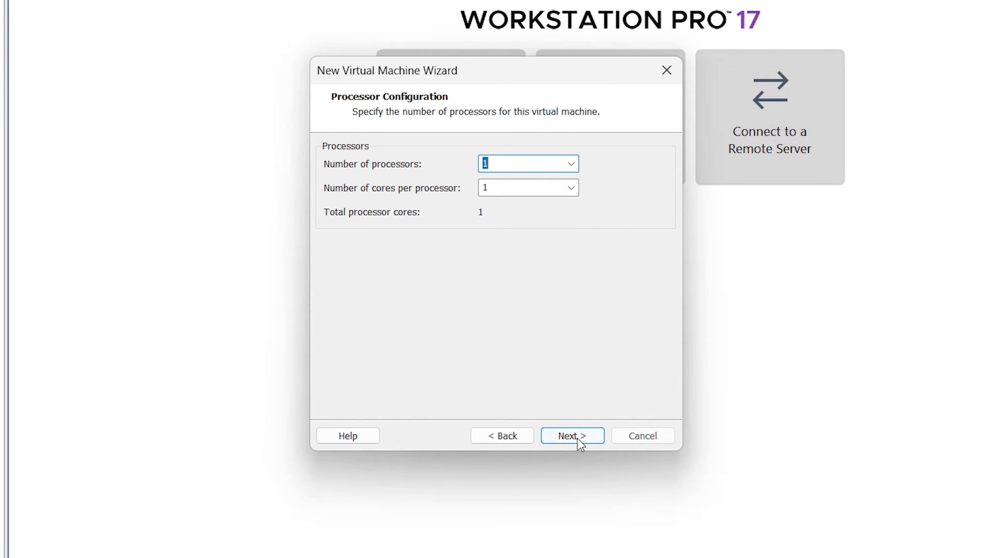
Set the virtual machine to 2 processors with 2 cores per processor, and proceed to the memory settings.
left_click(571, 165)
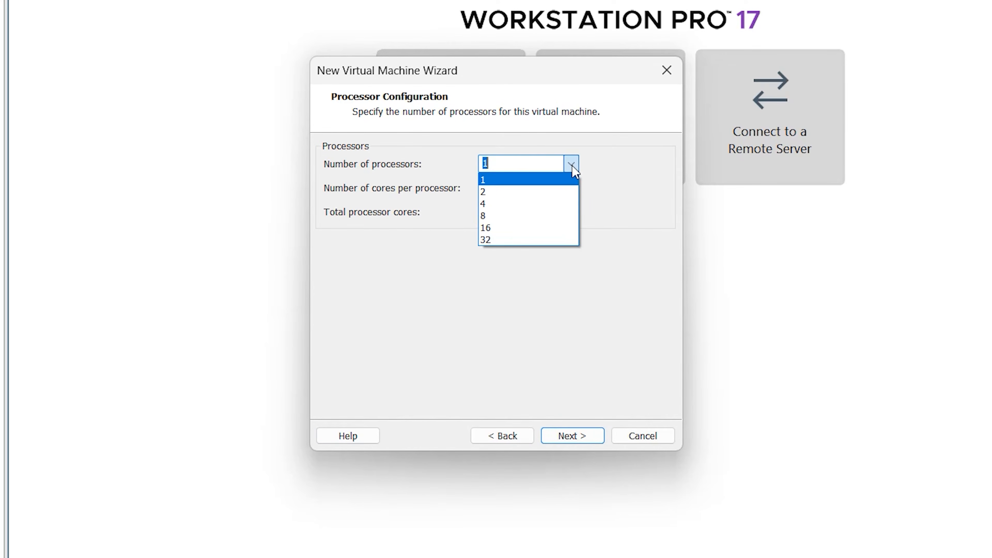
left_click(555, 191)
left_click(570, 189)
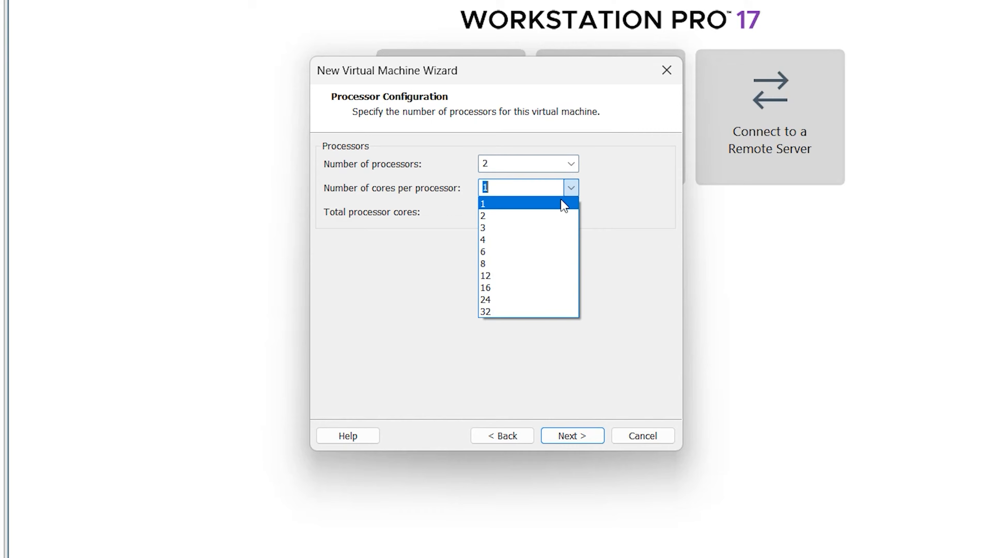
left_click(539, 216)
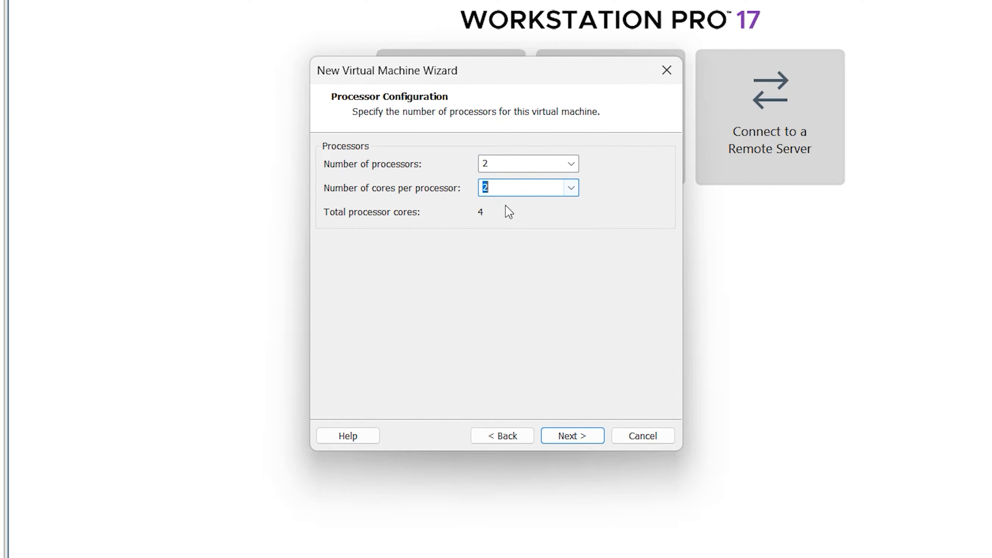
left_click(577, 437)
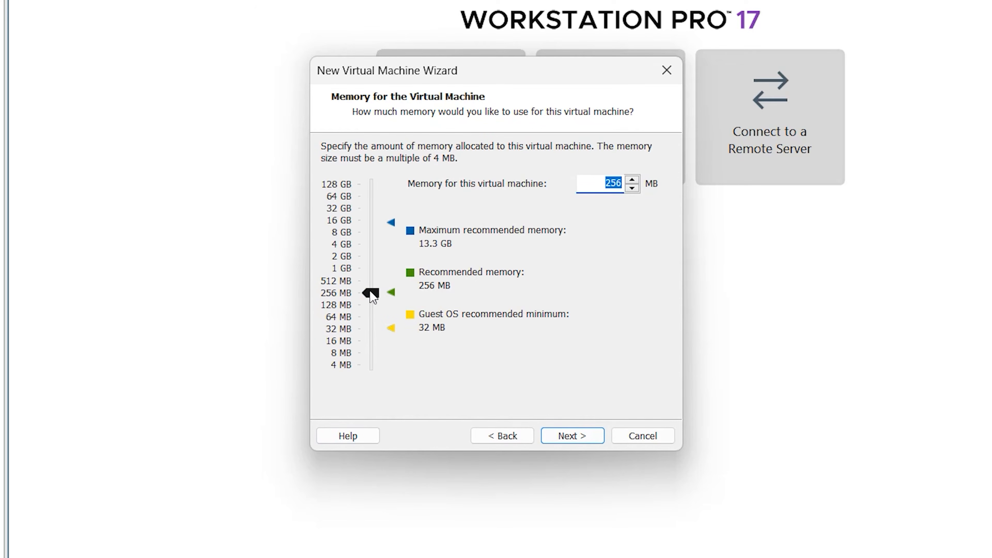
Allocate 7 GB of memory to the virtual machine and proceed to the network type.
left_click_drag(371, 293, 371, 255)
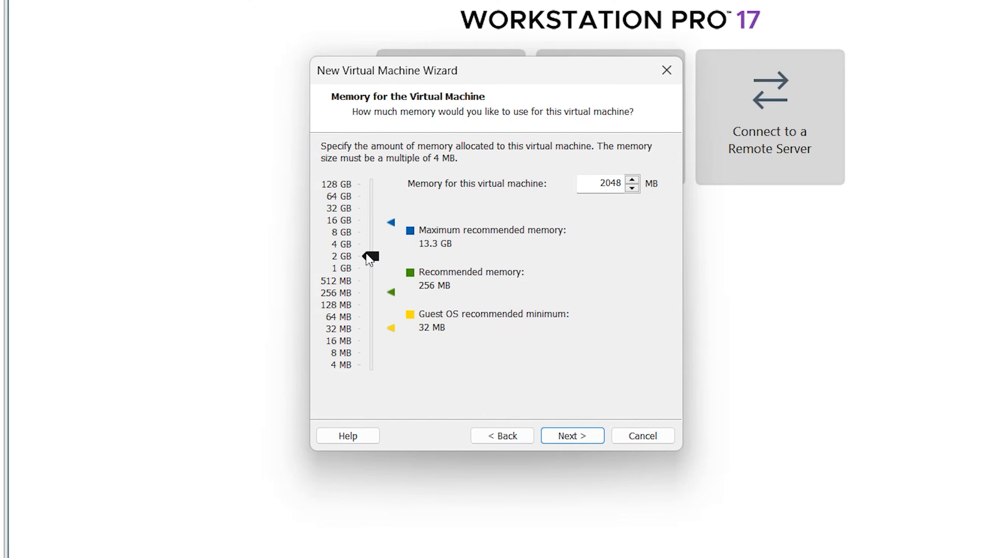
left_click_drag(369, 259, 370, 238)
left_click(577, 438)
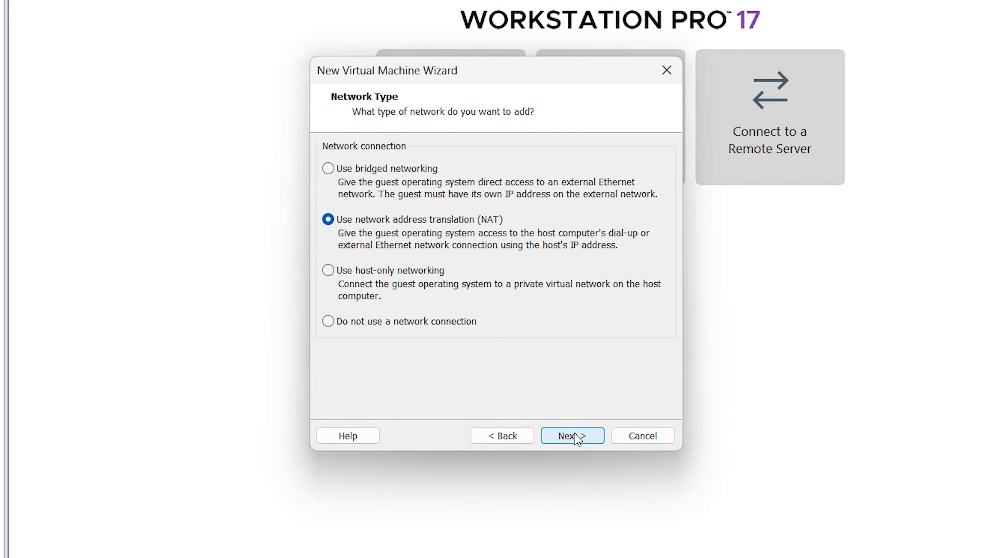
Keep NAT networking, the default I/O controller and the IDE disk type, and choose to create a new virtual disk.
left_click(577, 439)
left_click(577, 438)
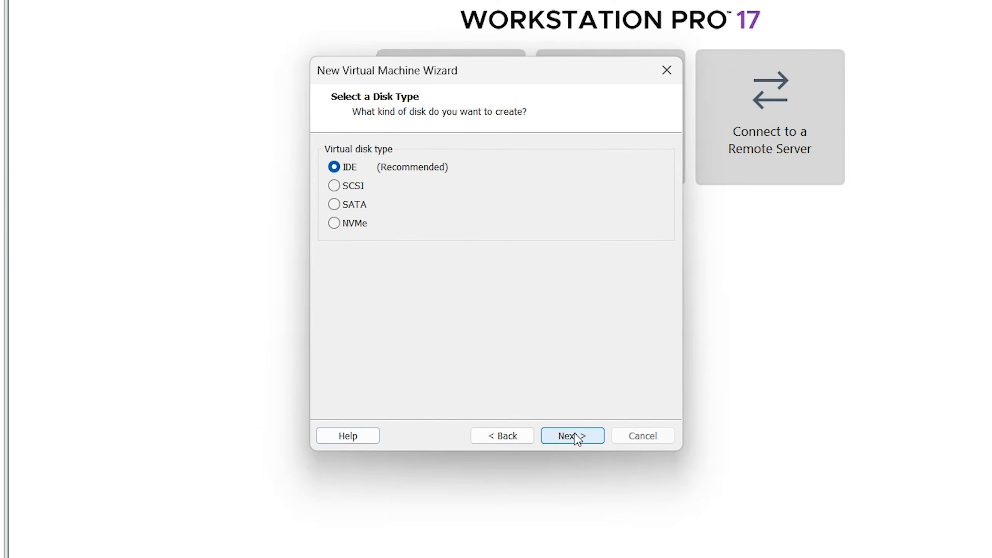
left_click(578, 443)
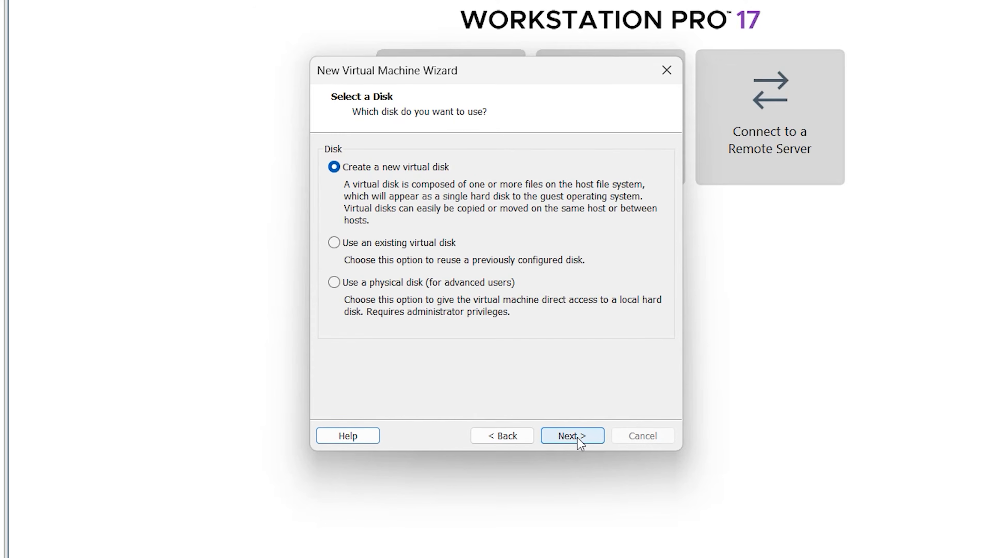
left_click(581, 437)
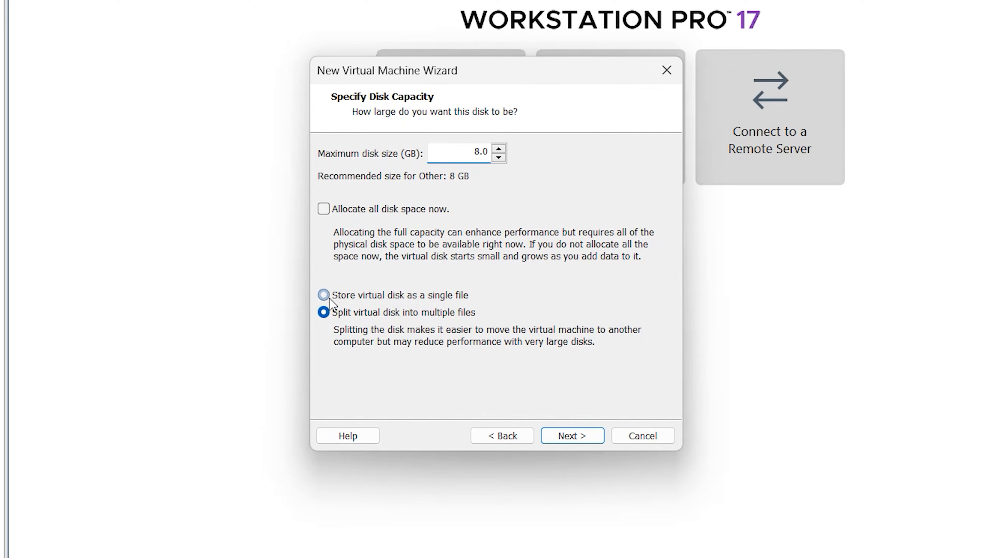
Set the virtual disk to 60 GB stored as a single file named server 2025.vmdk, and finish creating the virtual machine.
left_click(358, 298)
left_click(571, 440)
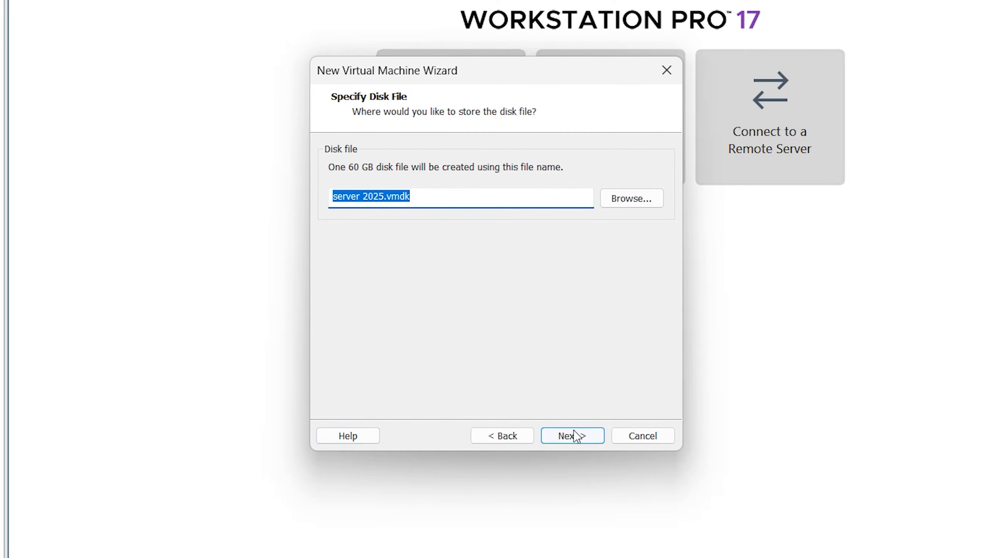
left_click(574, 434)
left_click(578, 434)
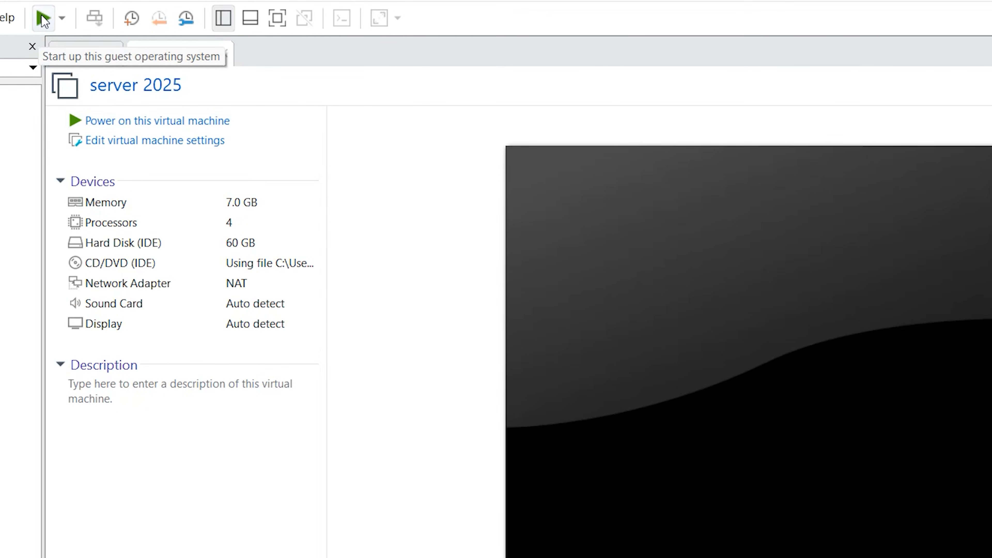
Power on the server 2025 virtual machine and dismiss the guest installation hint bar.
left_click(101, 121)
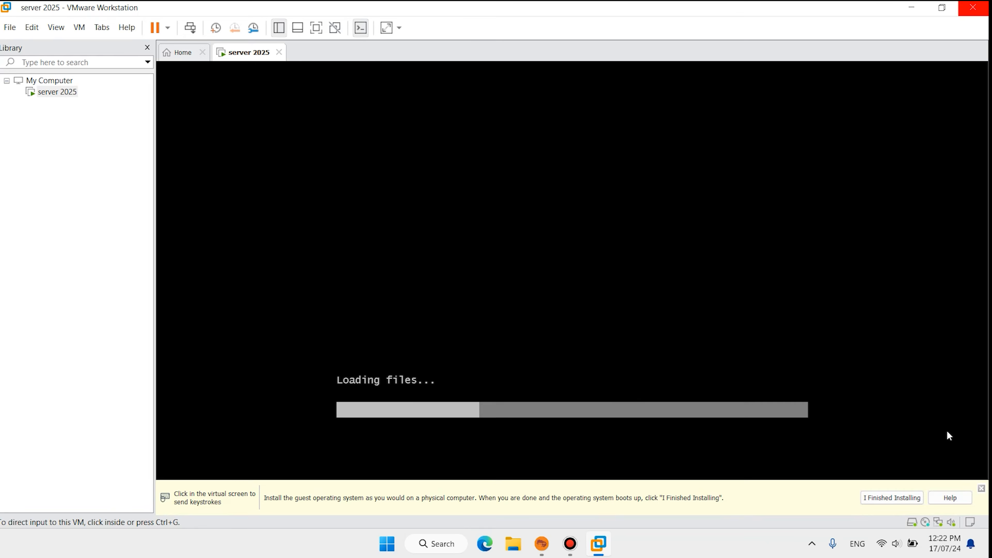
left_click(983, 490)
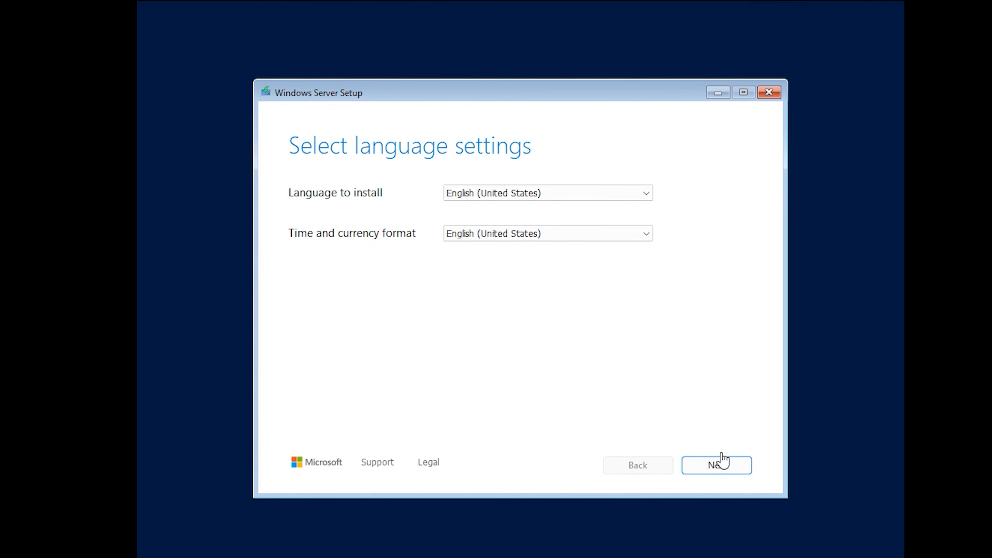
Keep English (United States) as the installation language and time format, and US as the keyboard input method.
left_click(717, 465)
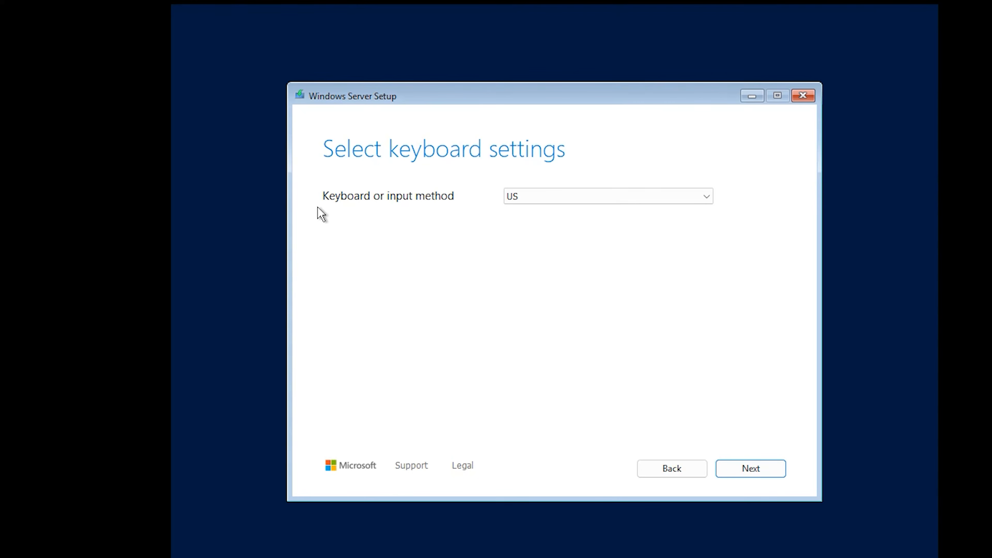
left_click(649, 205)
left_click(646, 203)
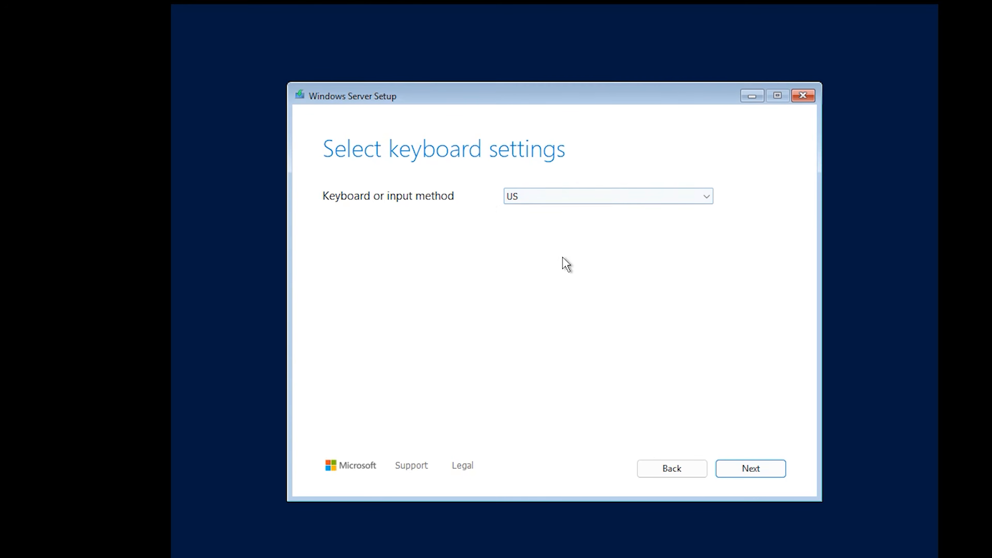
left_click(750, 469)
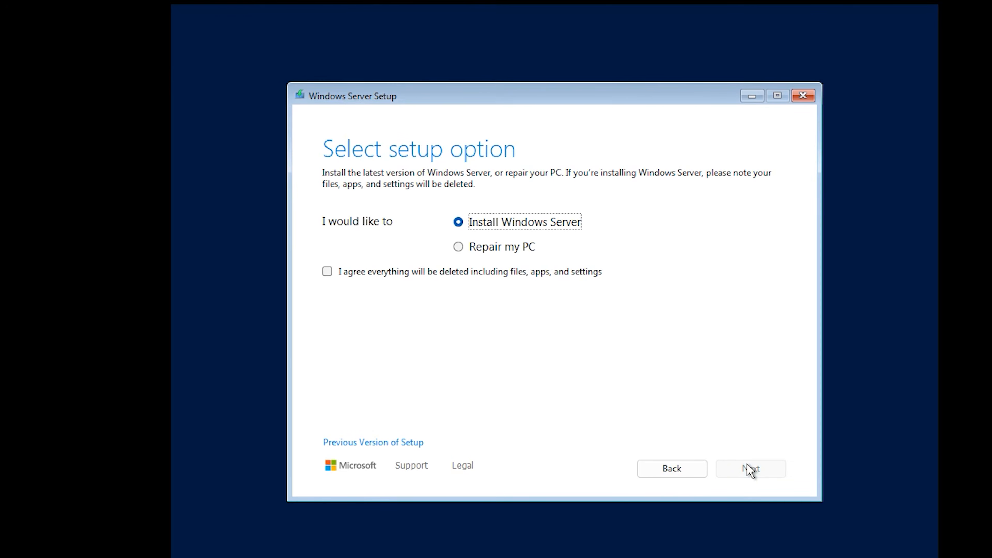
Choose Install Windows Server, agree to deleting everything, and select the Windows Server 2025 Standard Evaluation (Desktop Experience) image.
left_click(298, 276)
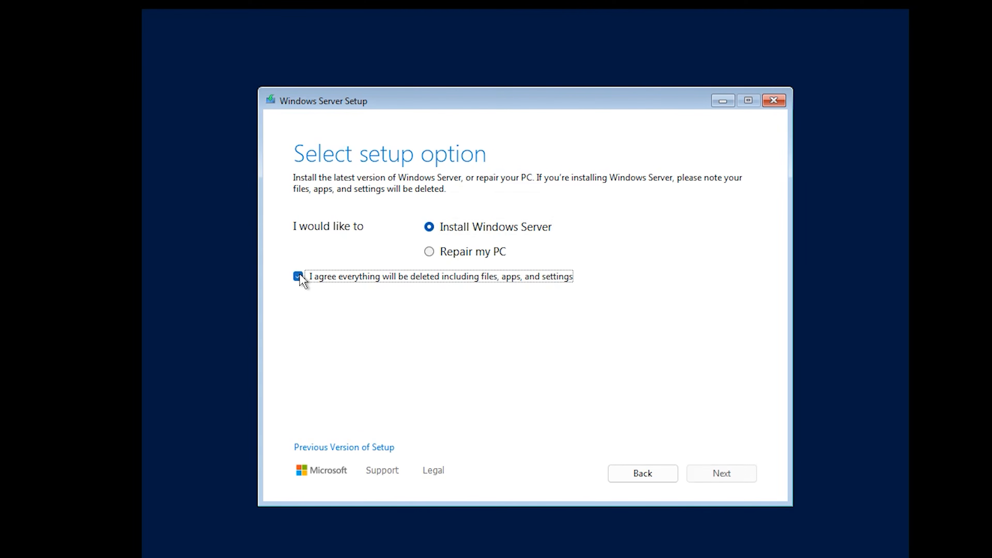
left_click(722, 479)
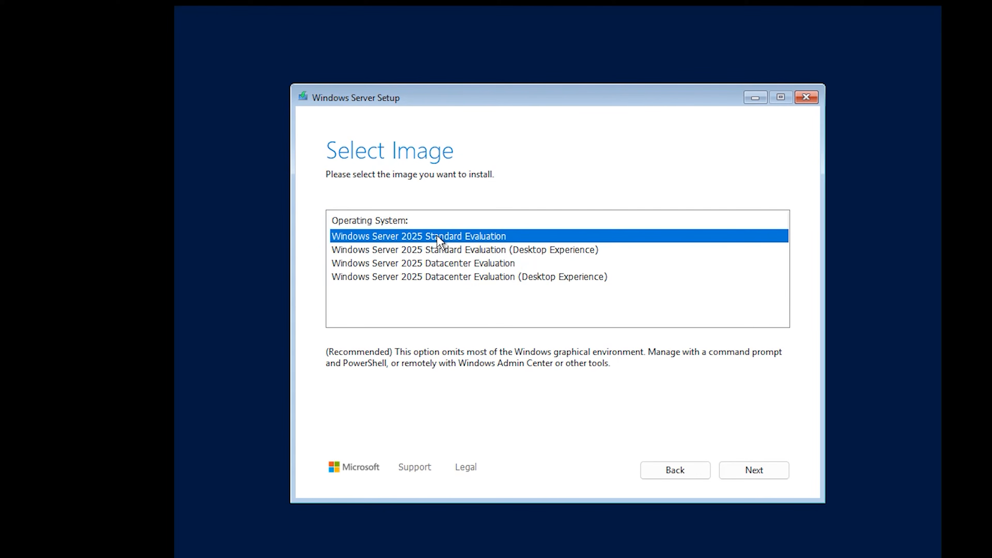
left_click(518, 252)
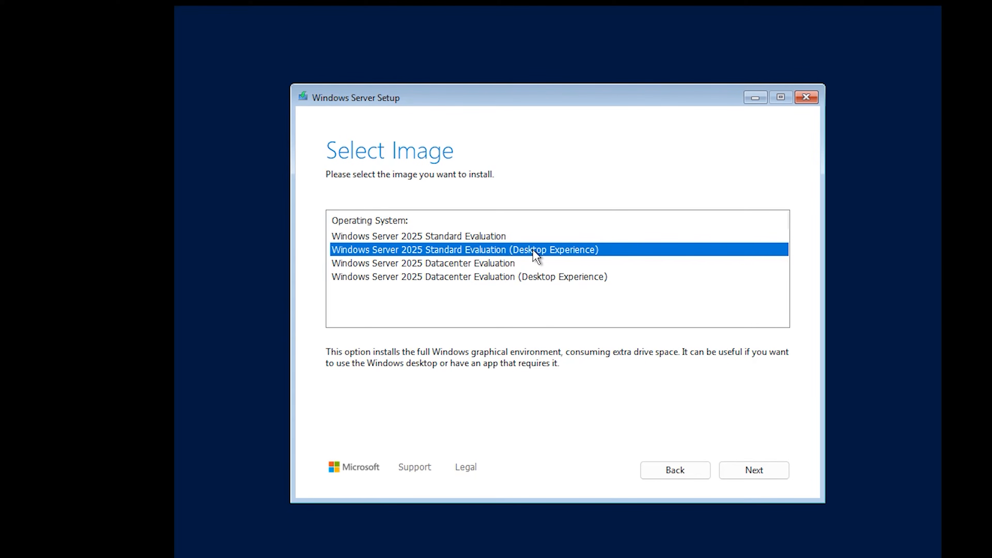
left_click(774, 473)
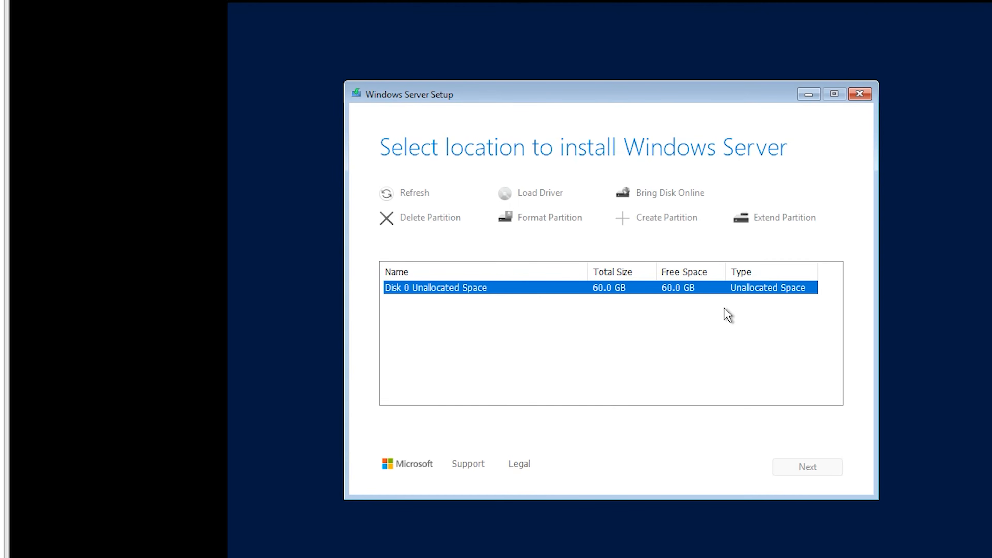
Use the unallocated space on Disk 0 as the install location and start the installation.
key("Return")
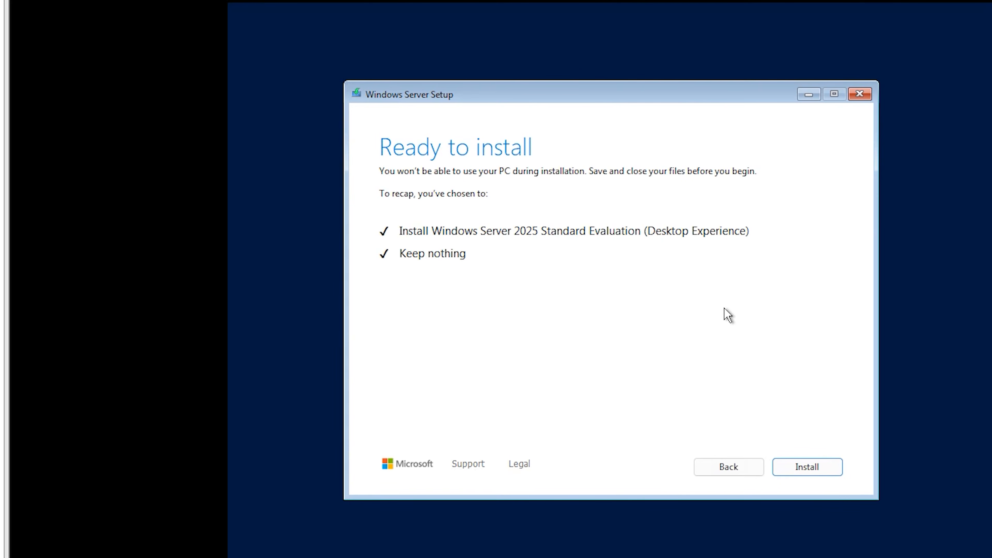
left_click(807, 468)
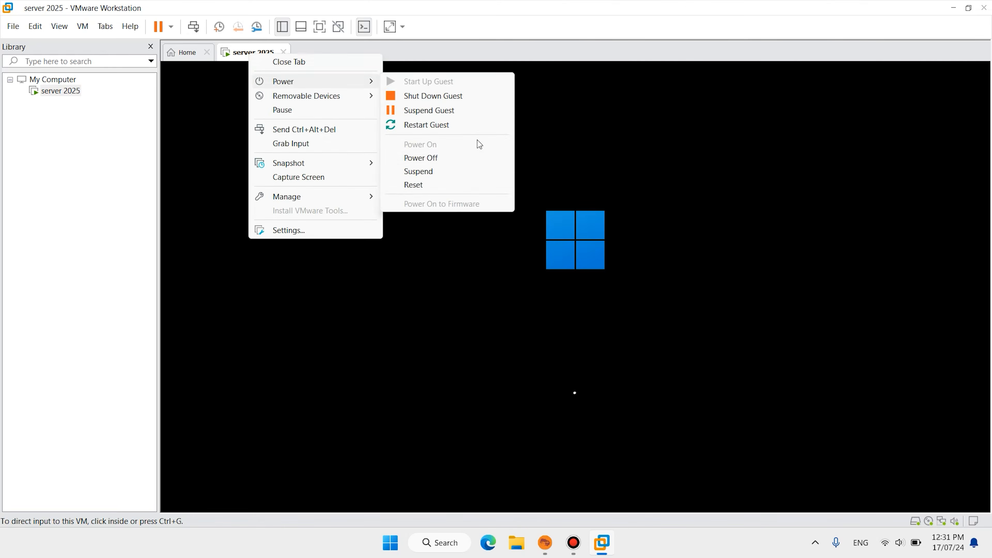
left_click(889, 304)
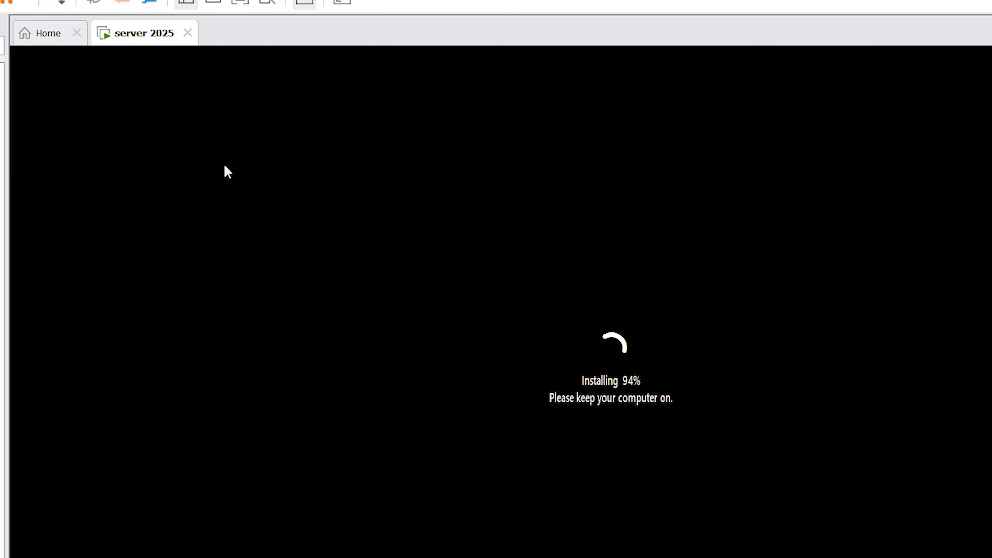
right_click(124, 38)
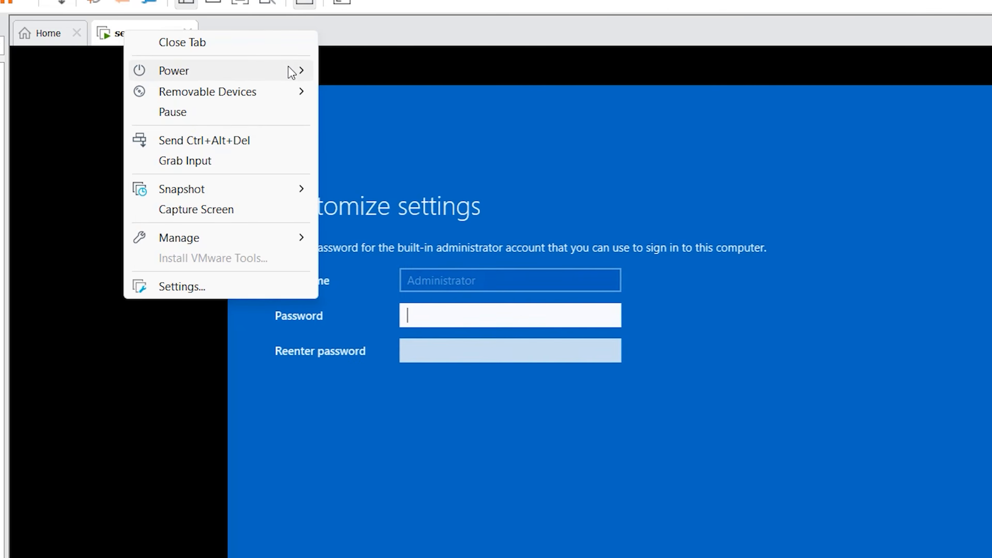
mouse_move(291, 70)
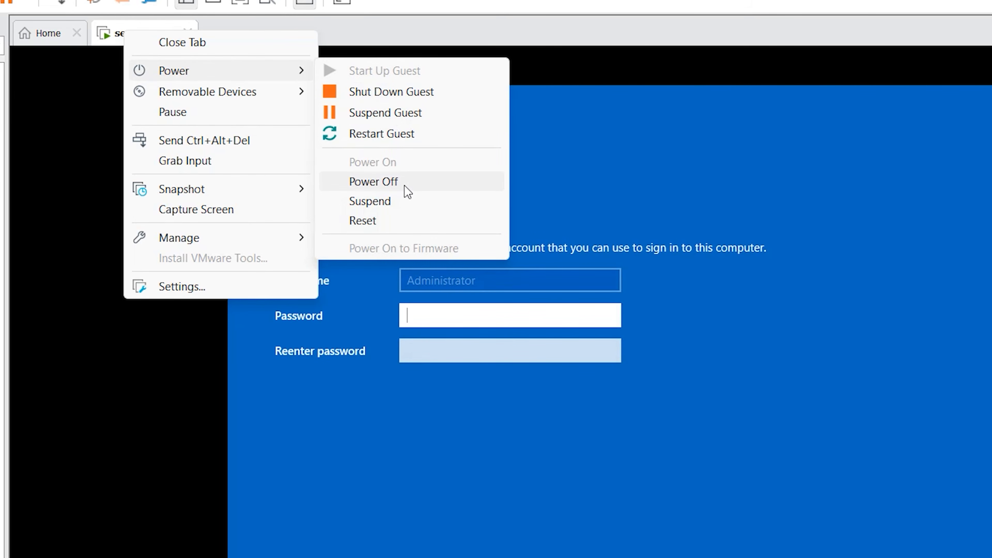
left_click(591, 174)
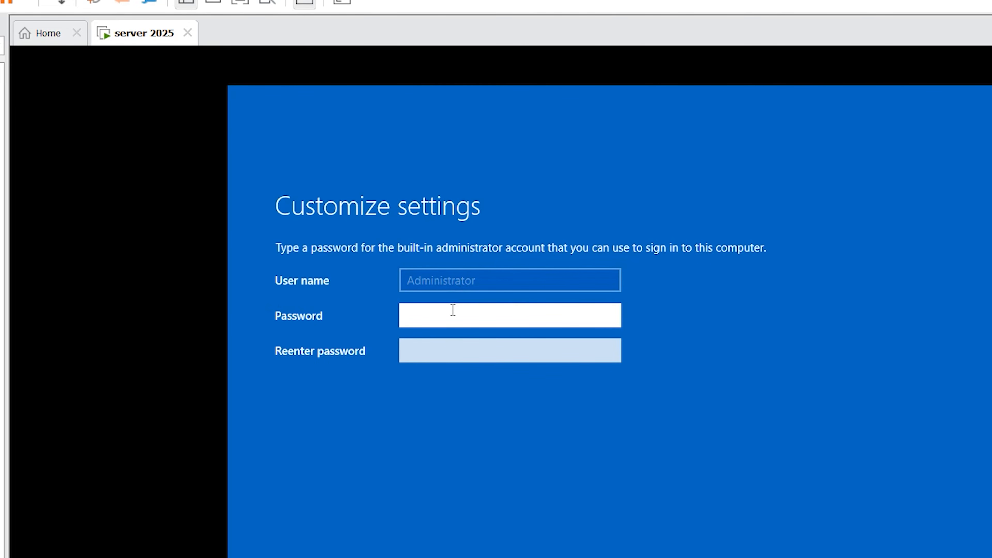
Set and re-enter the password for the built-in Administrator account, and finish customizing the settings.
type("P@ssw••••")
left_click(474, 343)
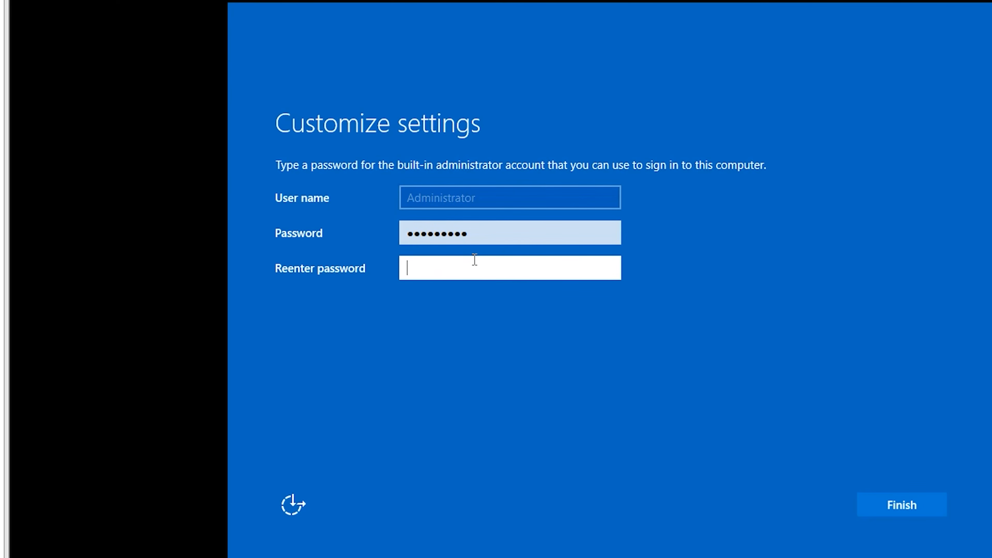
type("P@ss")
left_click(926, 507)
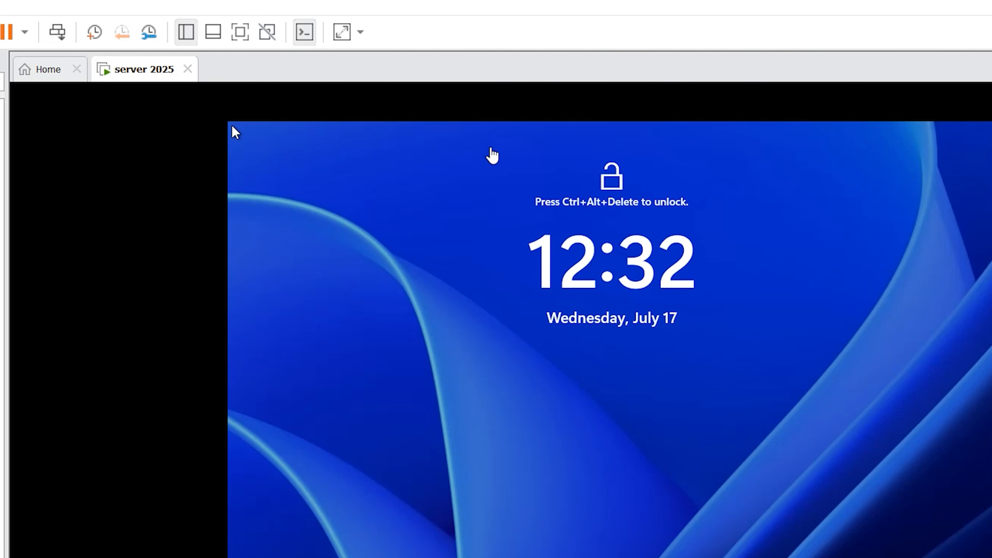
Unlock the virtual machine's lock screen and sign in as Administrator with the account password.
left_click(60, 33)
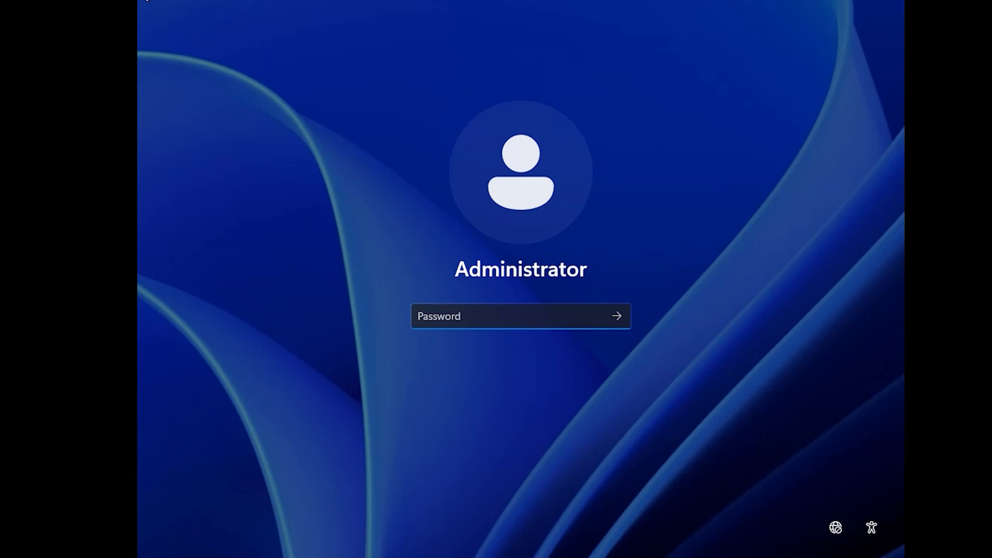
type("••••••••••")
key("Return")
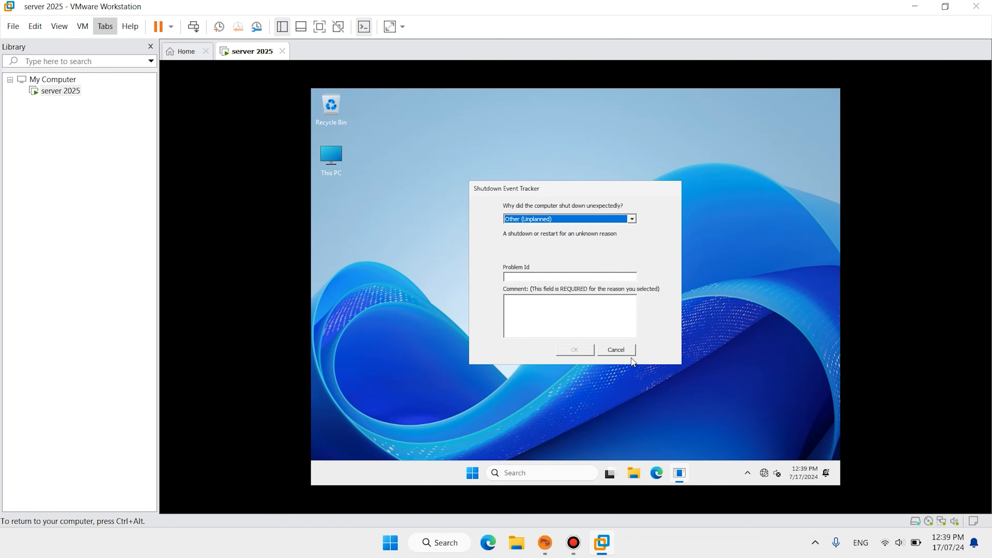
Cancel the Shutdown Event Tracker dialog and open the Start menu in the virtual machine.
left_click(625, 354)
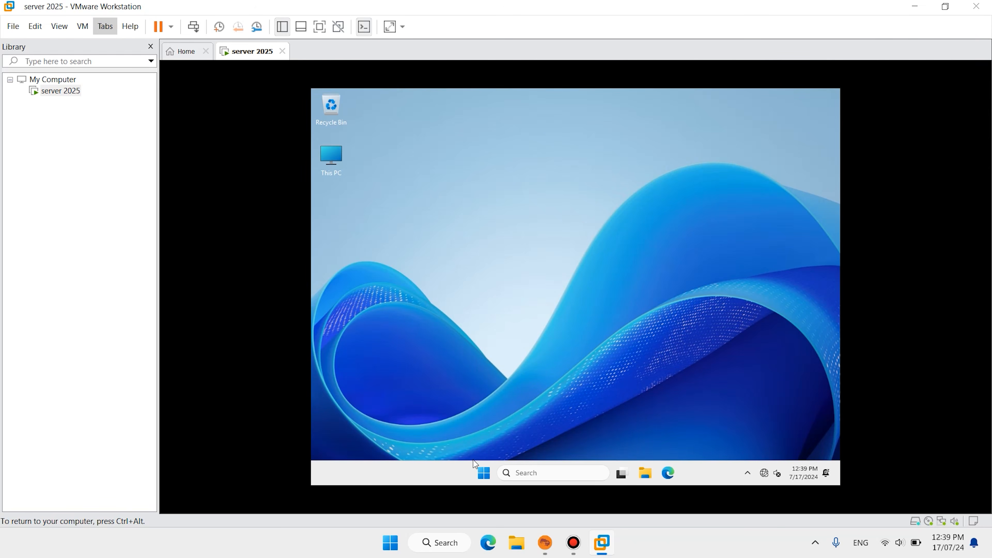
left_click(482, 474)
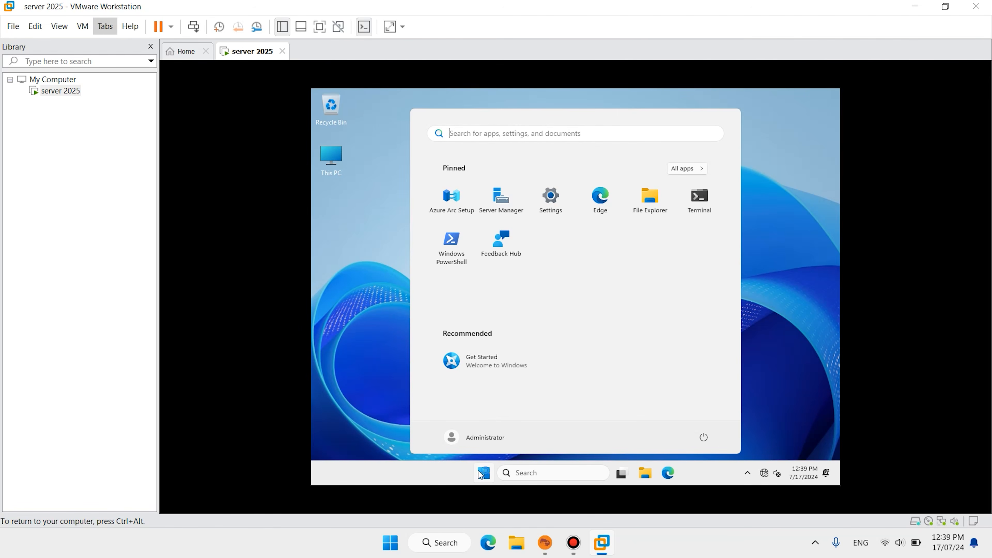